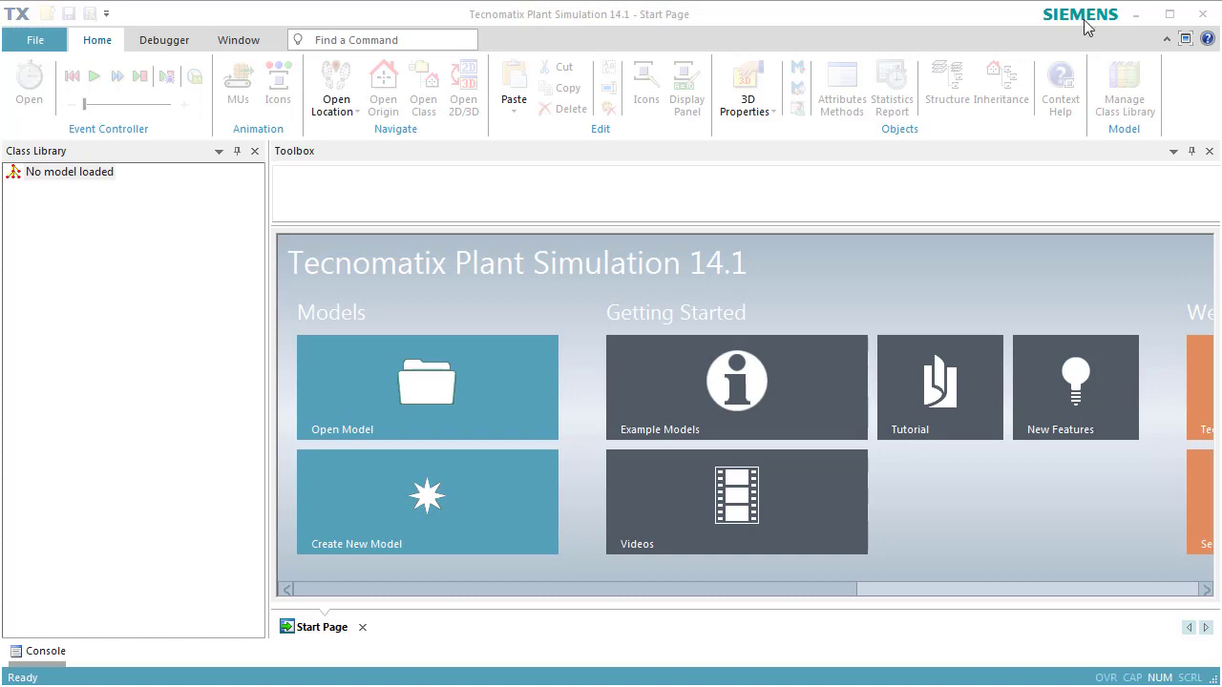
# - Create a new 3D model and display its frame maximized in planning view
pyautogui.click(383, 506)
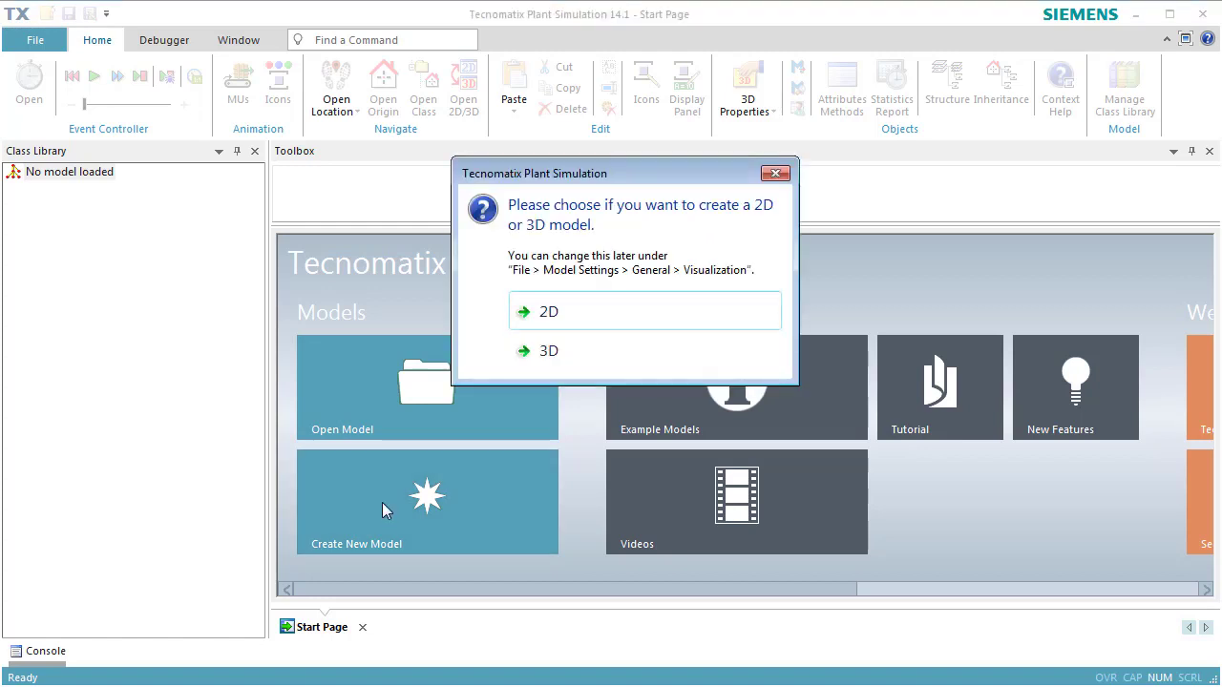
pyautogui.click(562, 350)
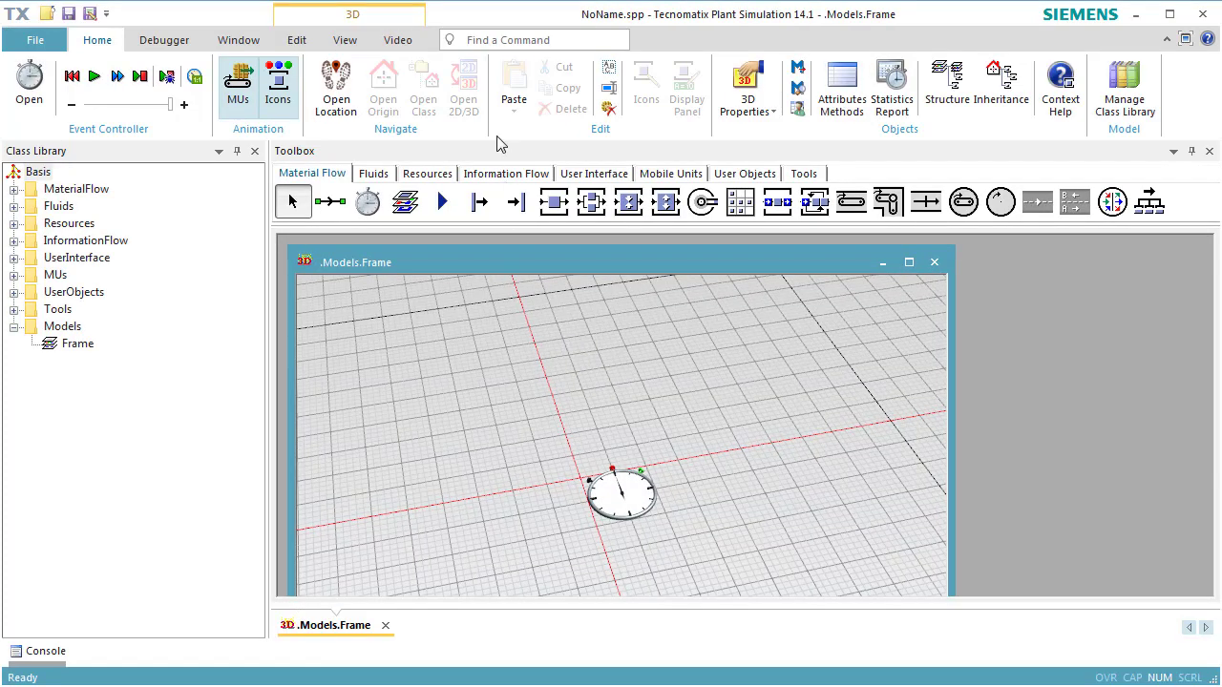
pyautogui.click(354, 40)
pyautogui.click(546, 107)
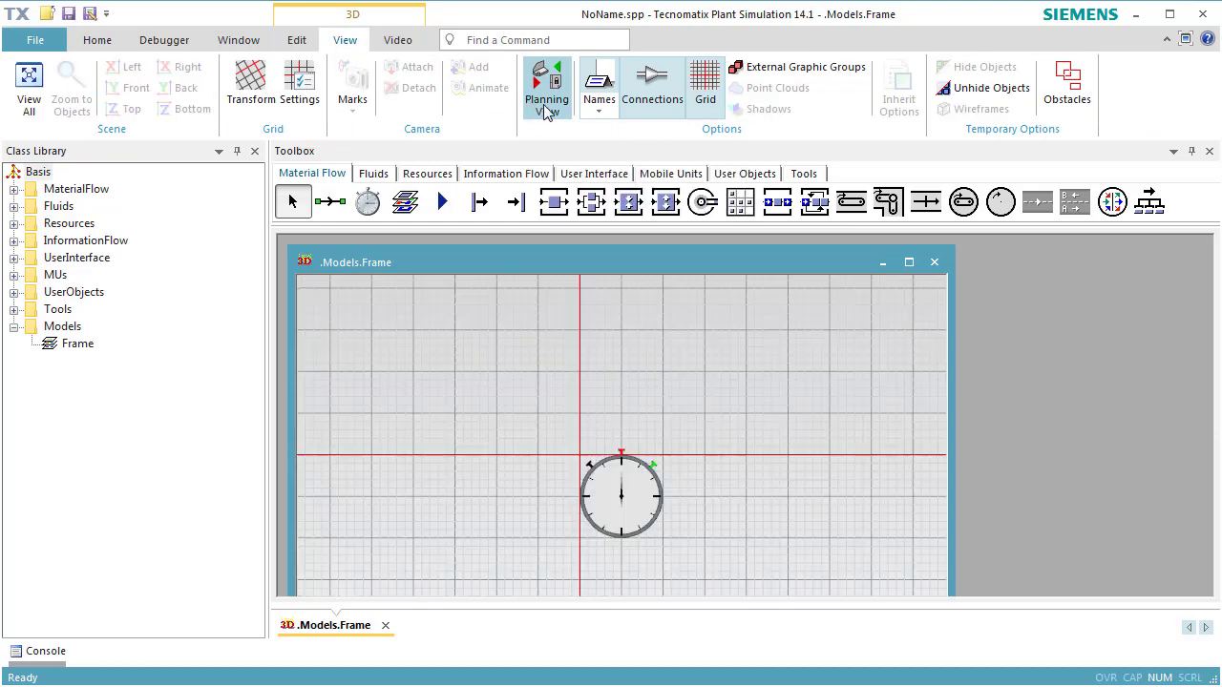
pyautogui.moveTo(760, 531); pyautogui.dragTo(521, 385)
pyautogui.click(909, 262)
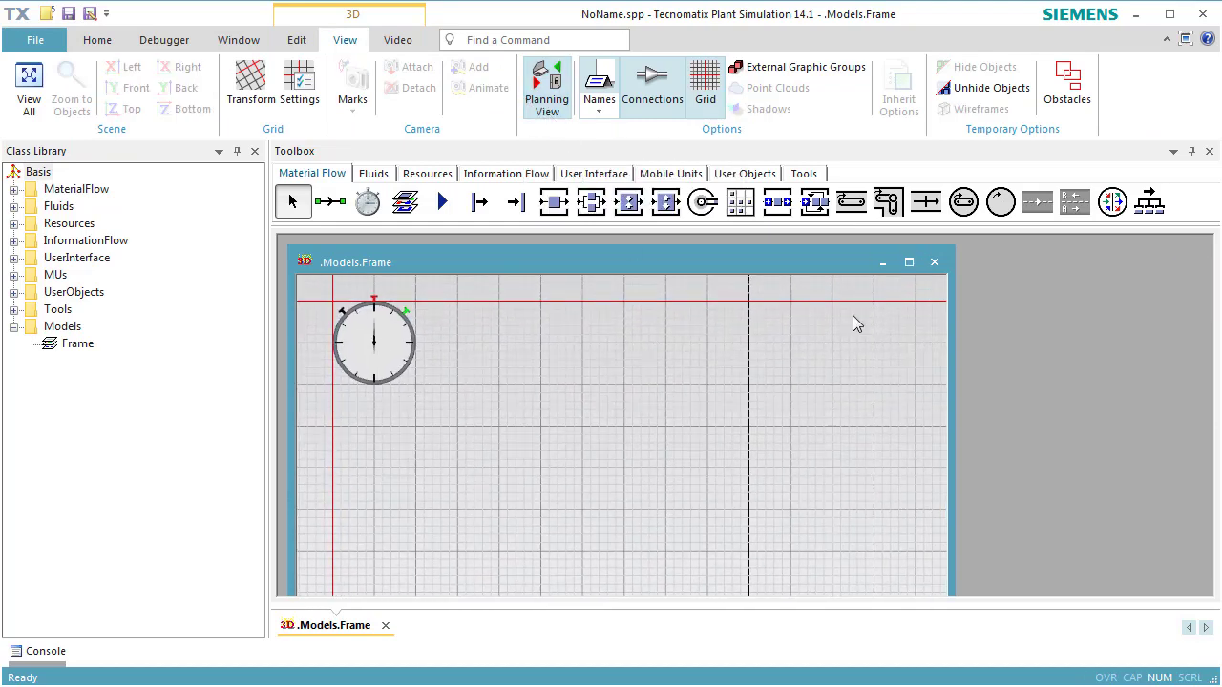
pyautogui.moveTo(640, 385); pyautogui.dragTo(569, 381)
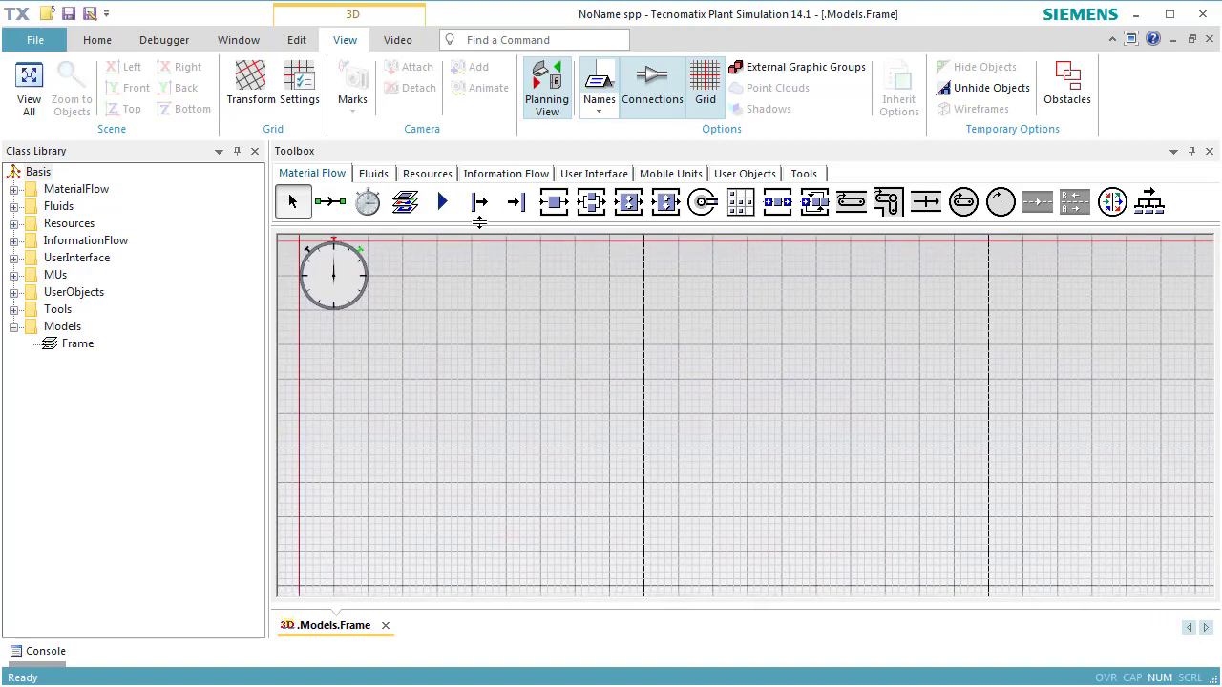
# - Insert a Source below the event controller, against the vertical red axis line
pyautogui.click(480, 201)
pyautogui.click(348, 414)
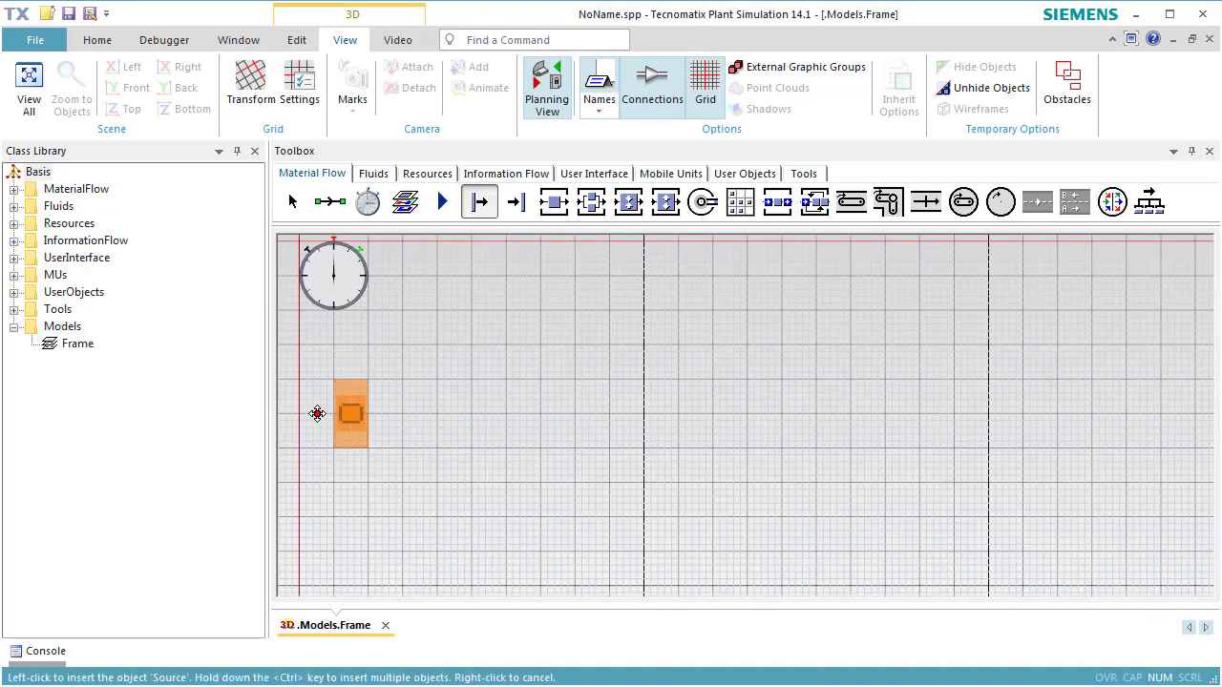
pyautogui.click(316, 412)
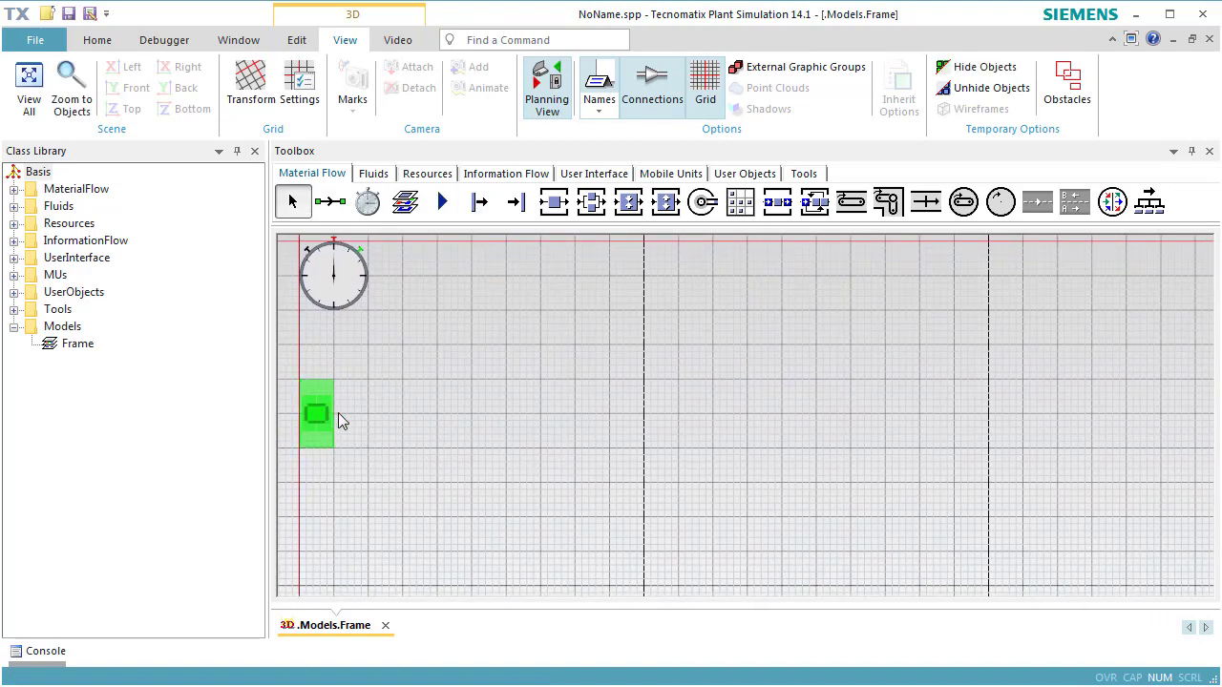
# - Insert four evenly spaced Stations in a row beside the Source, and a Drain at the end of the row
pyautogui.click(554, 202)
pyautogui.press('ctrl')
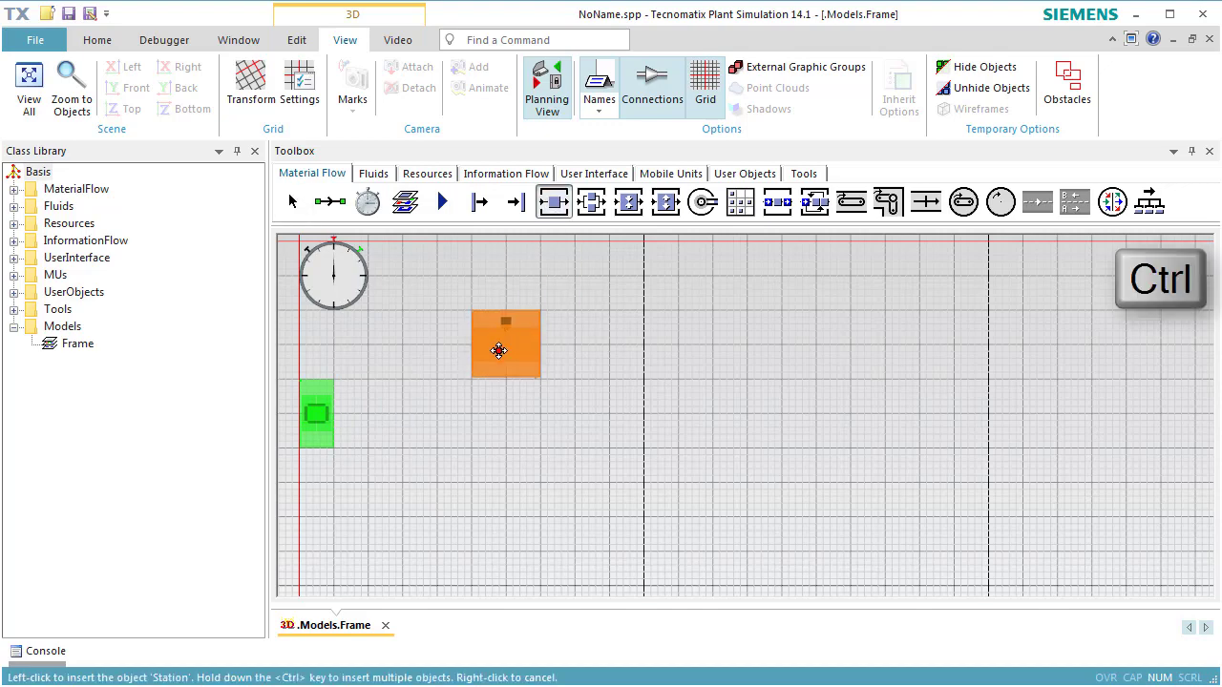
pyautogui.keyDown('ctrl'); pyautogui.click(403, 413); pyautogui.keyUp('ctrl')
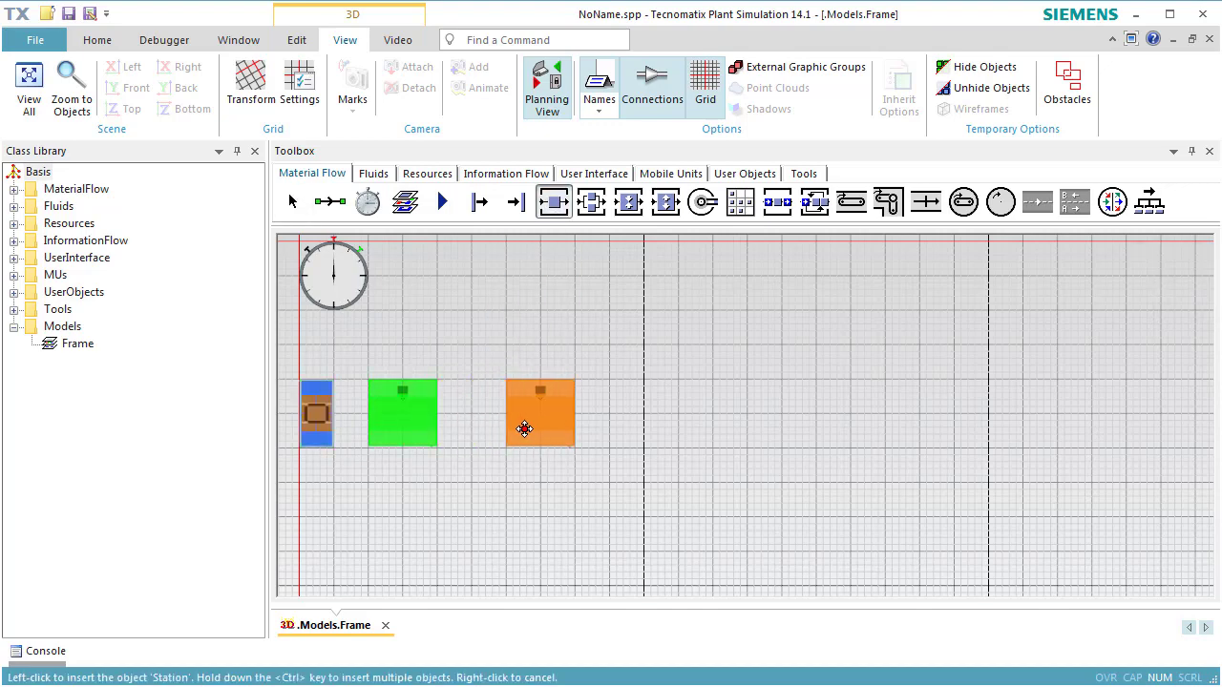
pyautogui.keyDown('ctrl'); pyautogui.click(533, 431); pyautogui.keyUp('ctrl')
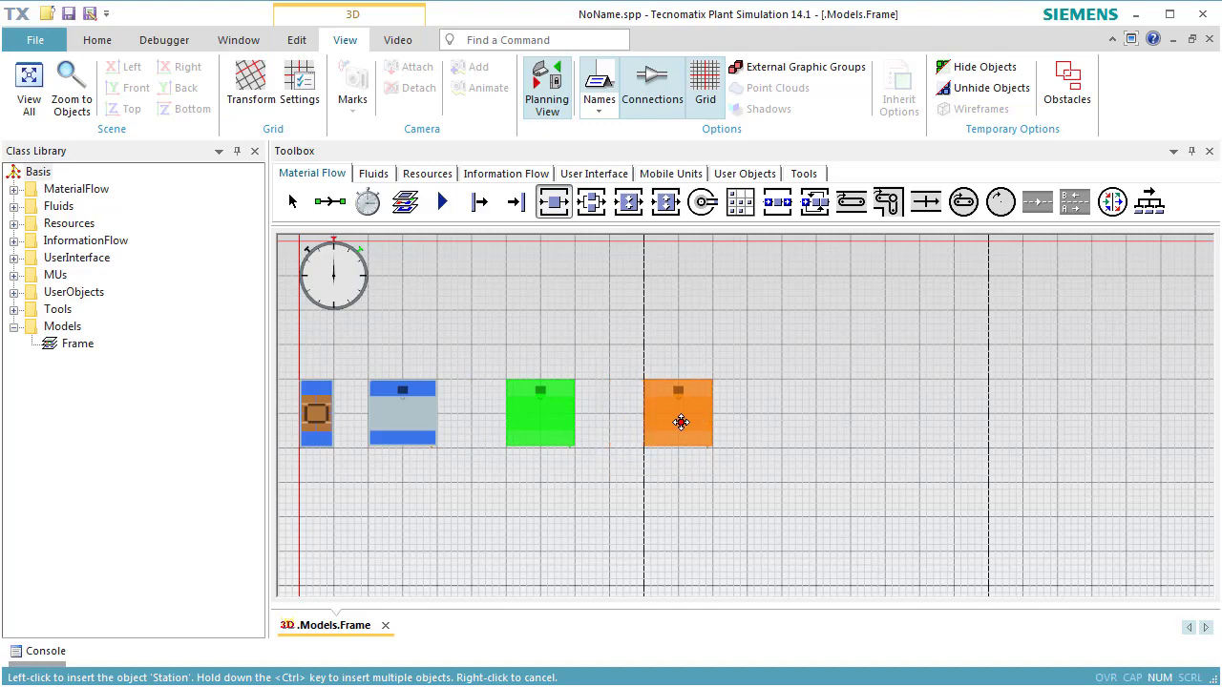
pyautogui.keyDown('ctrl'); pyautogui.click(677, 429); pyautogui.keyUp('ctrl')
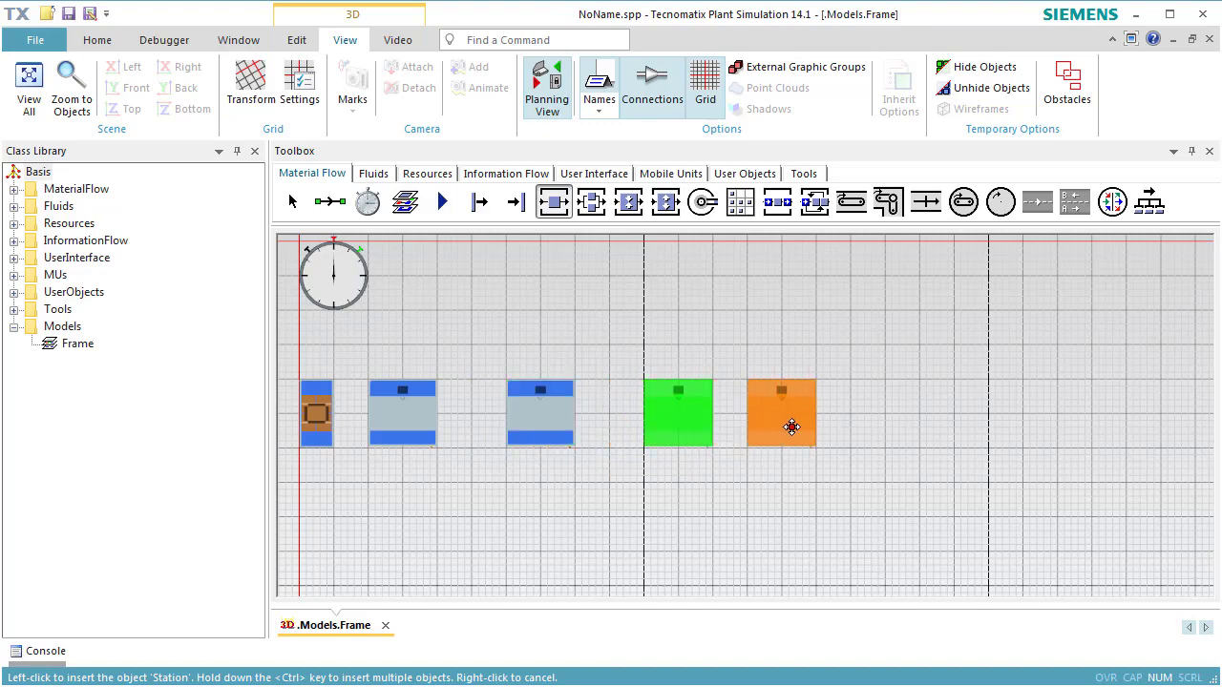
pyautogui.keyDown('ctrl'); pyautogui.click(815, 425); pyautogui.keyUp('ctrl')
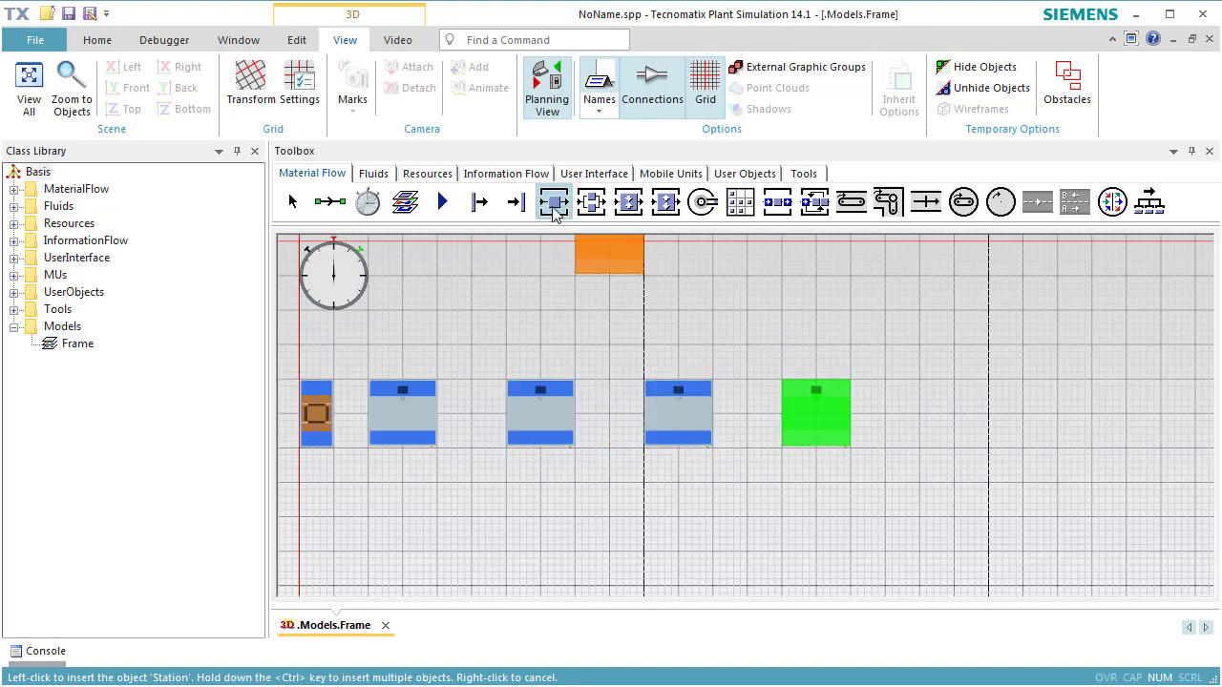
pyautogui.click(516, 201)
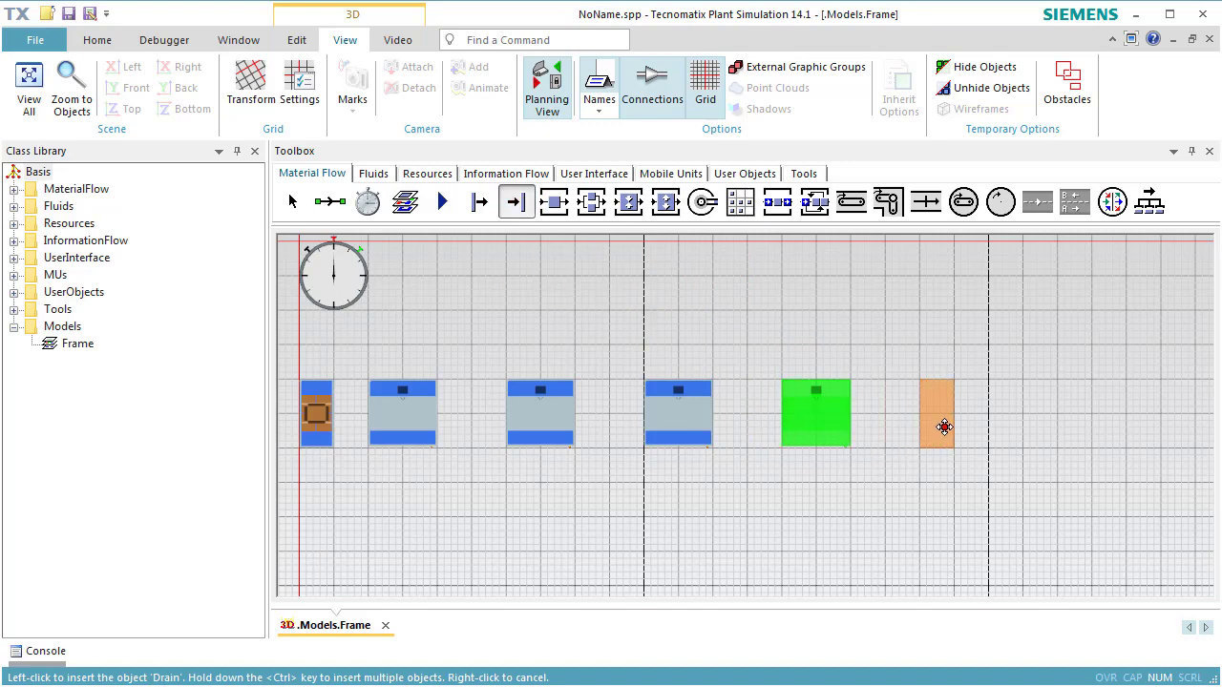
pyautogui.click(943, 427)
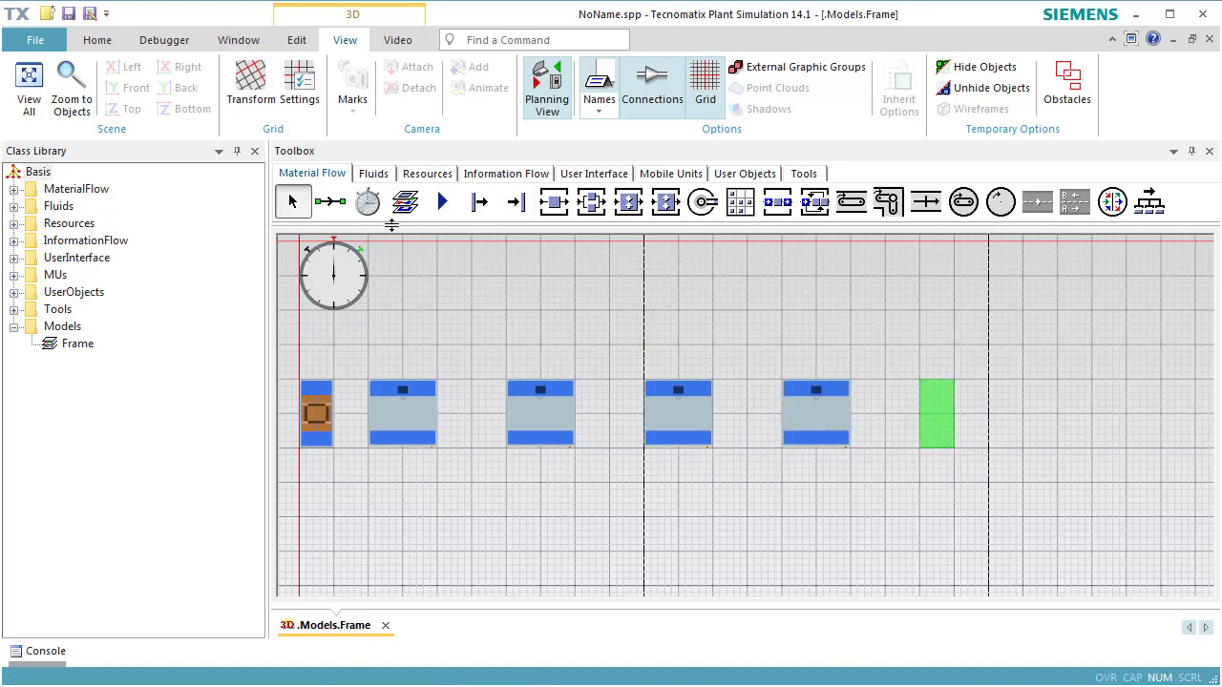
# - Connect the Source, the four Stations and the Drain in sequence with Connectors
pyautogui.keyDown('ctrl'); pyautogui.click(334, 212); pyautogui.keyUp('ctrl')
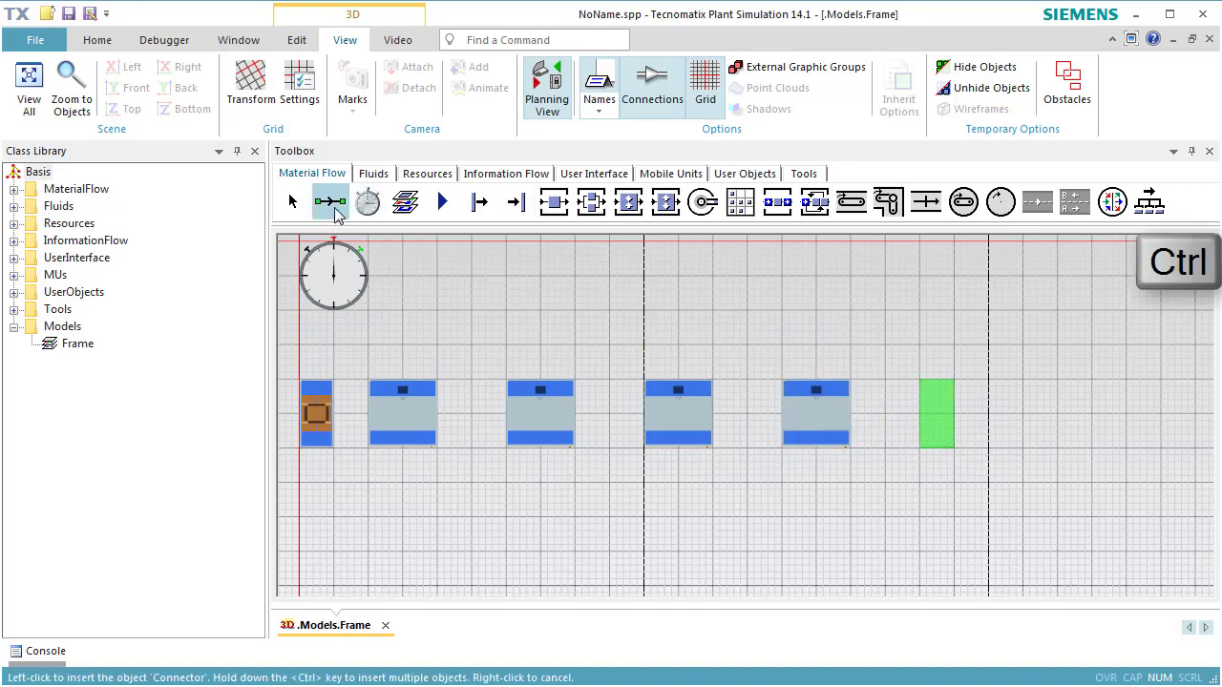
pyautogui.click(318, 411)
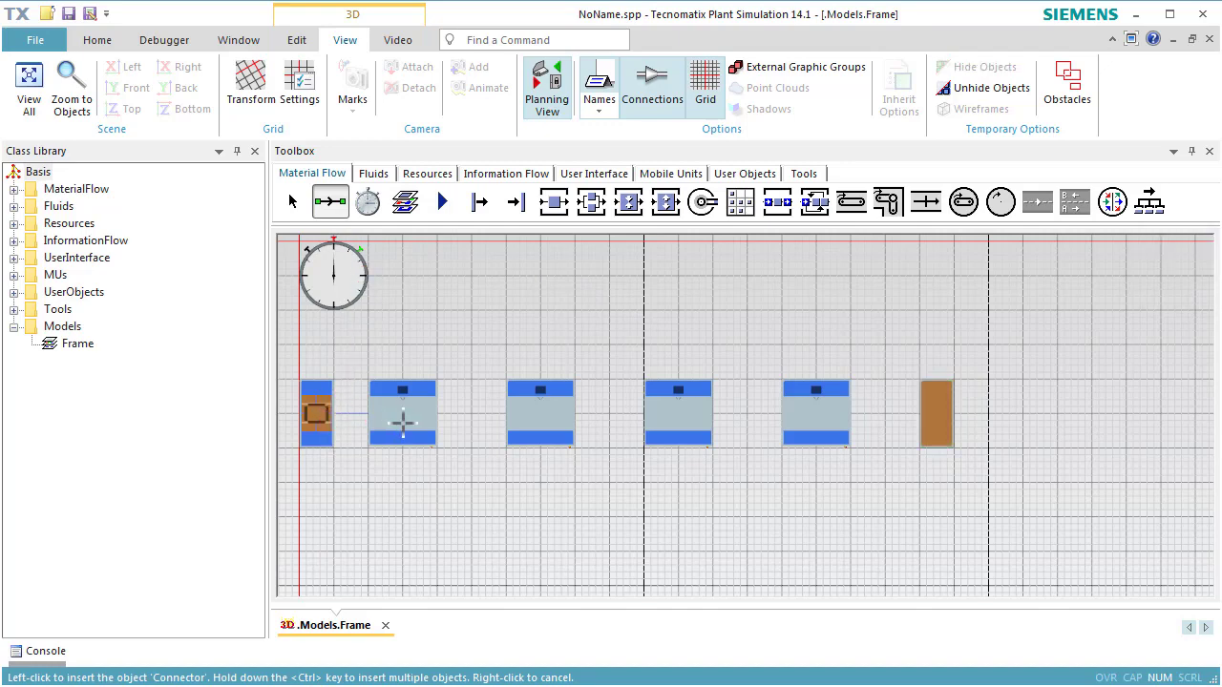
pyautogui.click(403, 421)
pyautogui.click(535, 413)
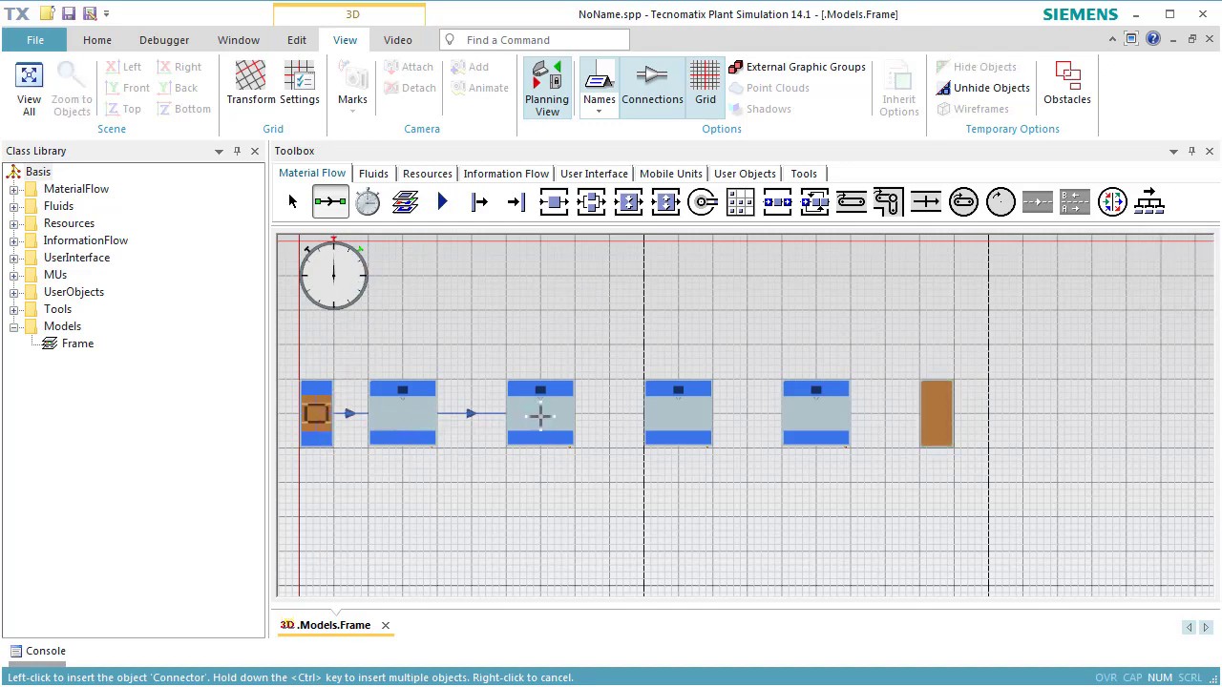
pyautogui.click(673, 417)
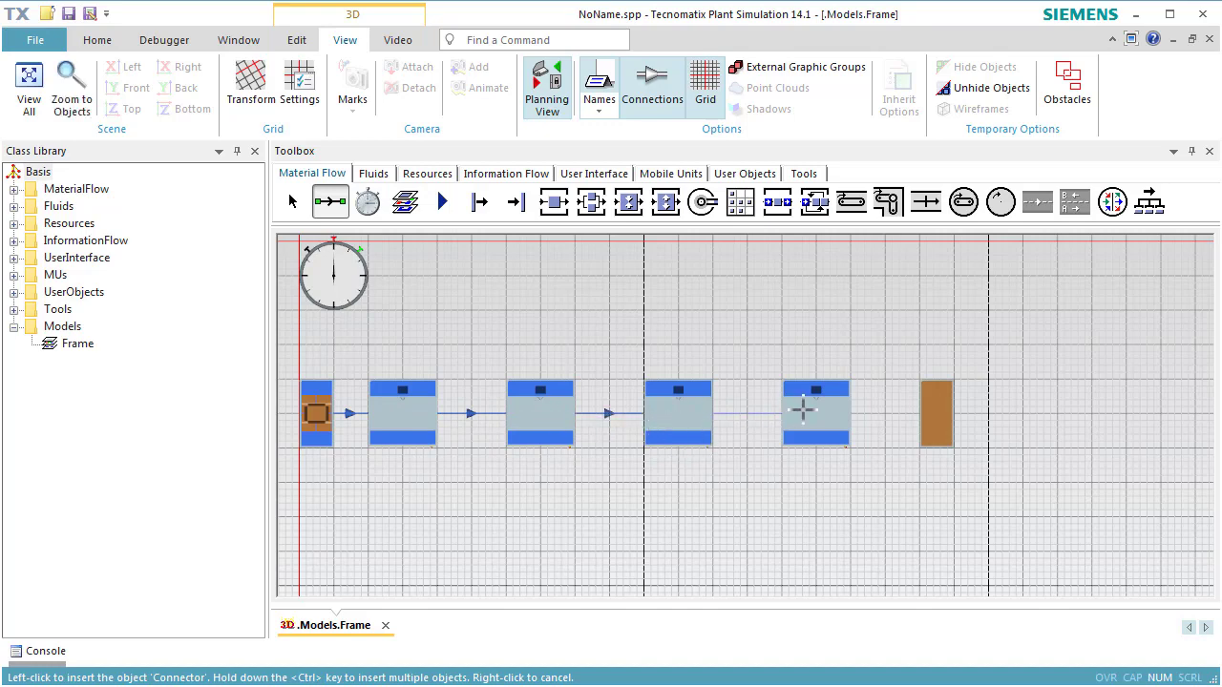
pyautogui.click(803, 411)
pyautogui.click(936, 414)
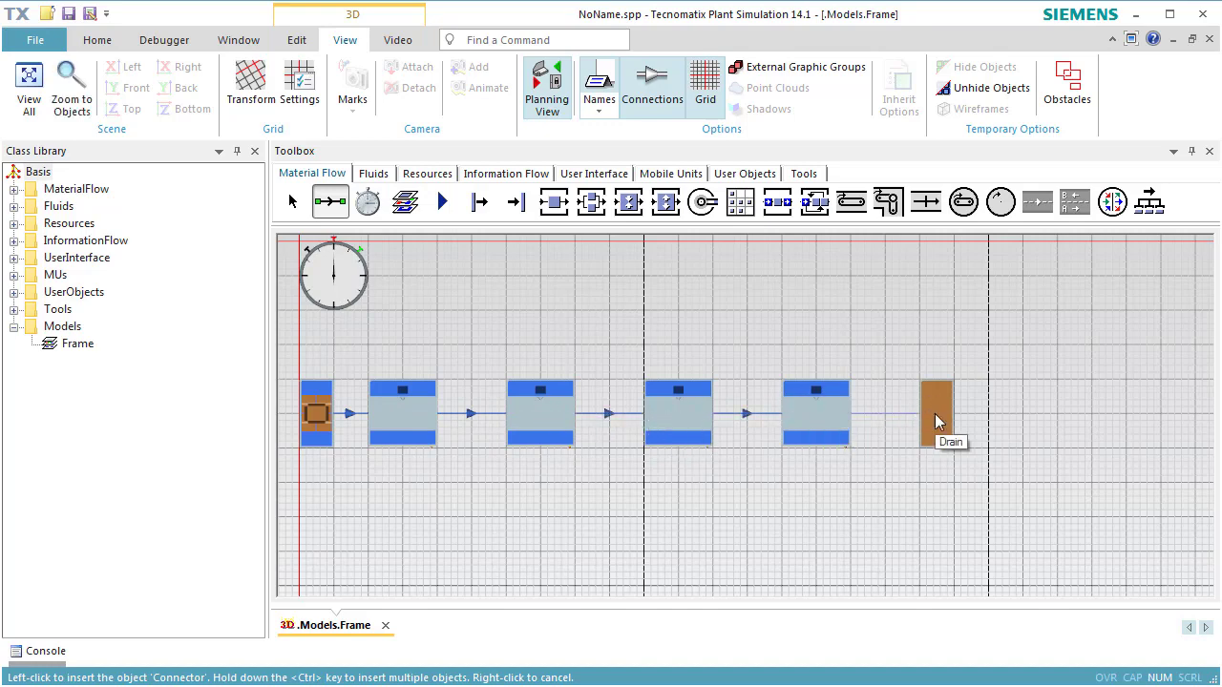
pyautogui.rightClick(936, 414)
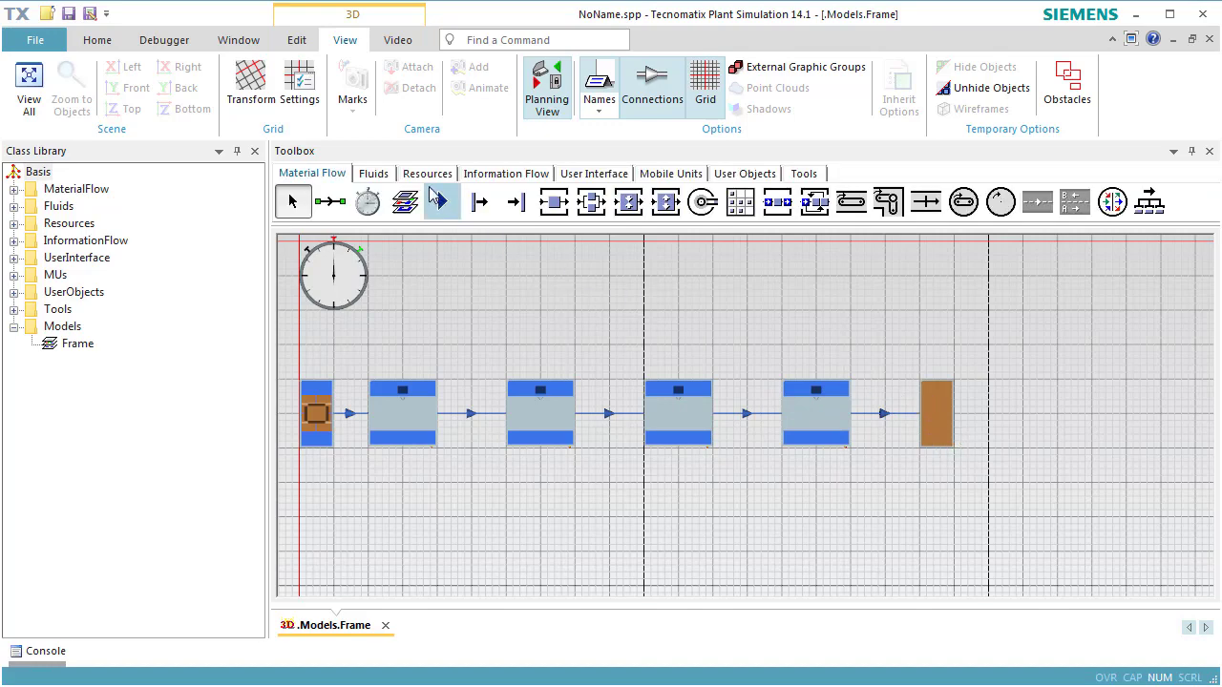
# - Attach one Workplace to the lower side of each of the four Stations
pyautogui.click(426, 176)
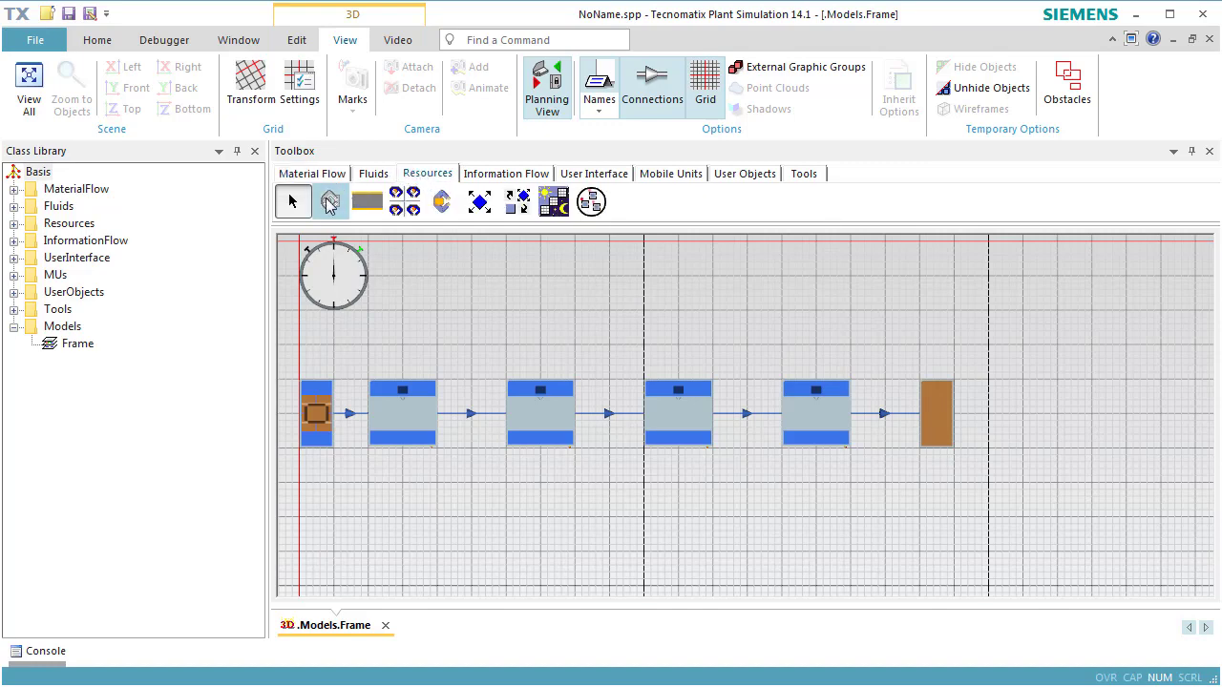
pyautogui.click(328, 203)
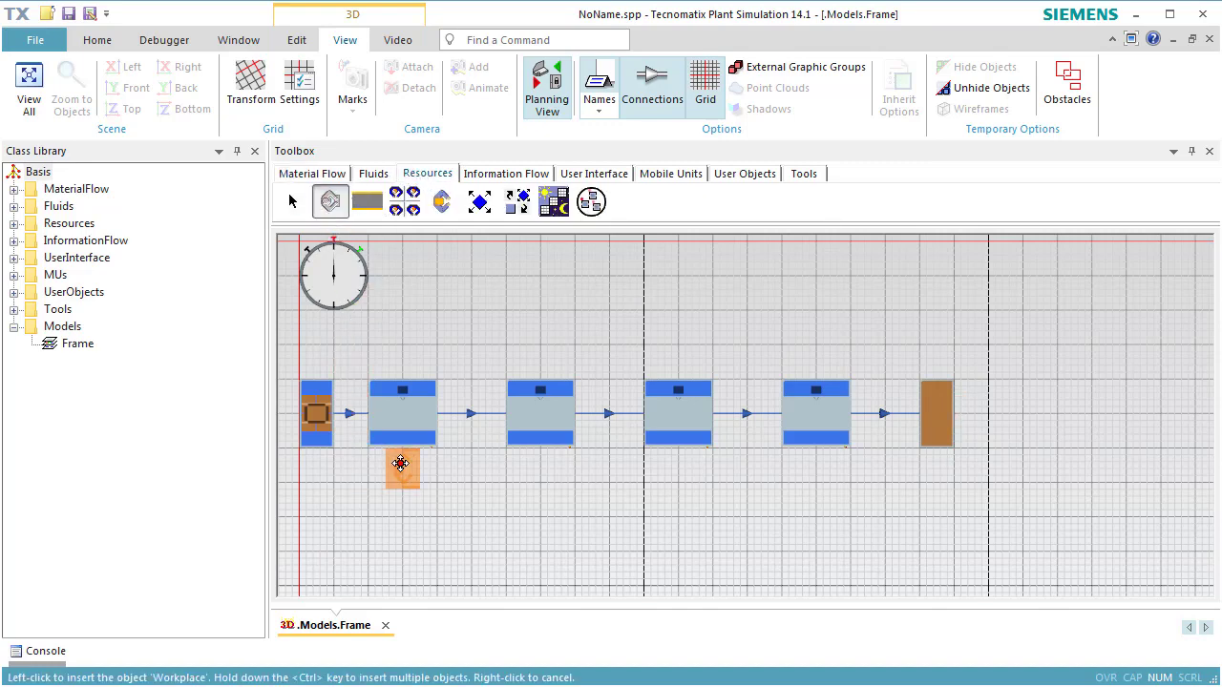
pyautogui.click(400, 463)
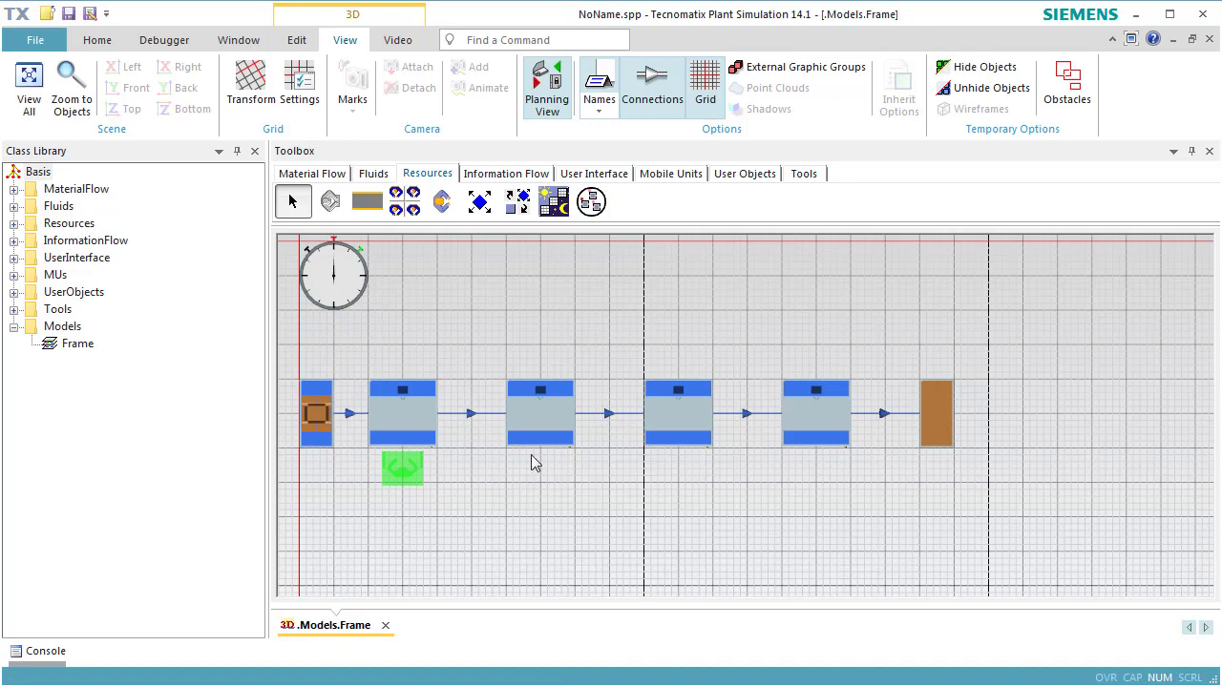
pyautogui.press('ctrl')
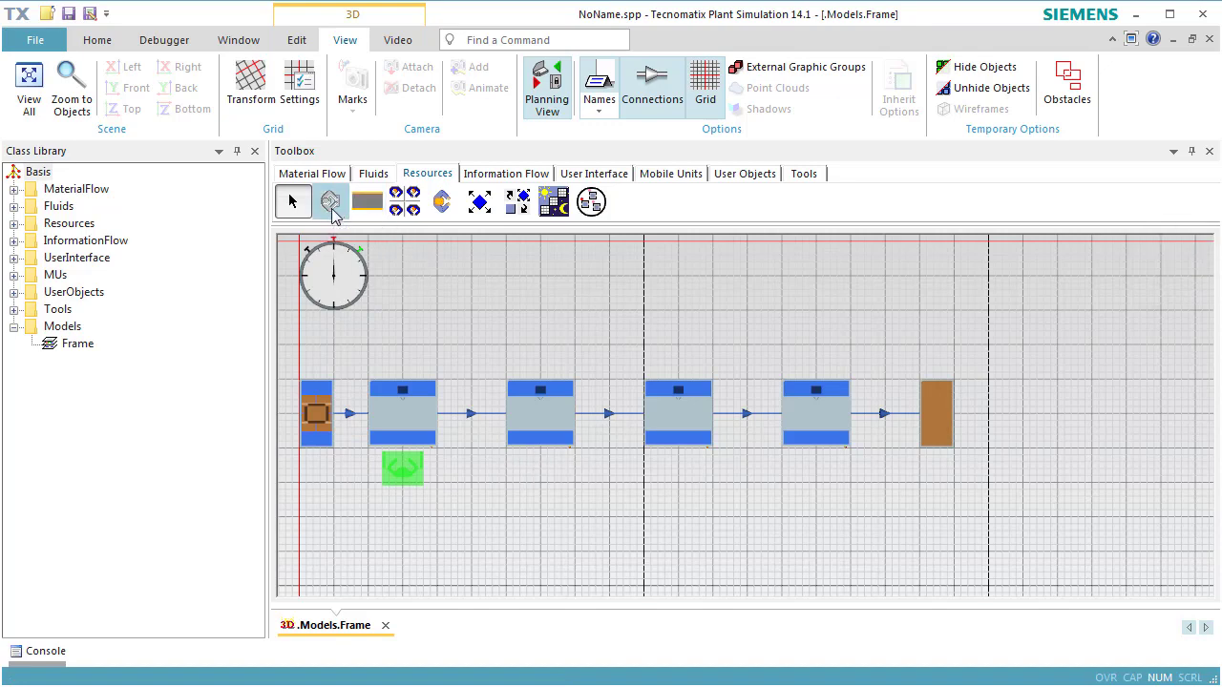
pyautogui.click(331, 212)
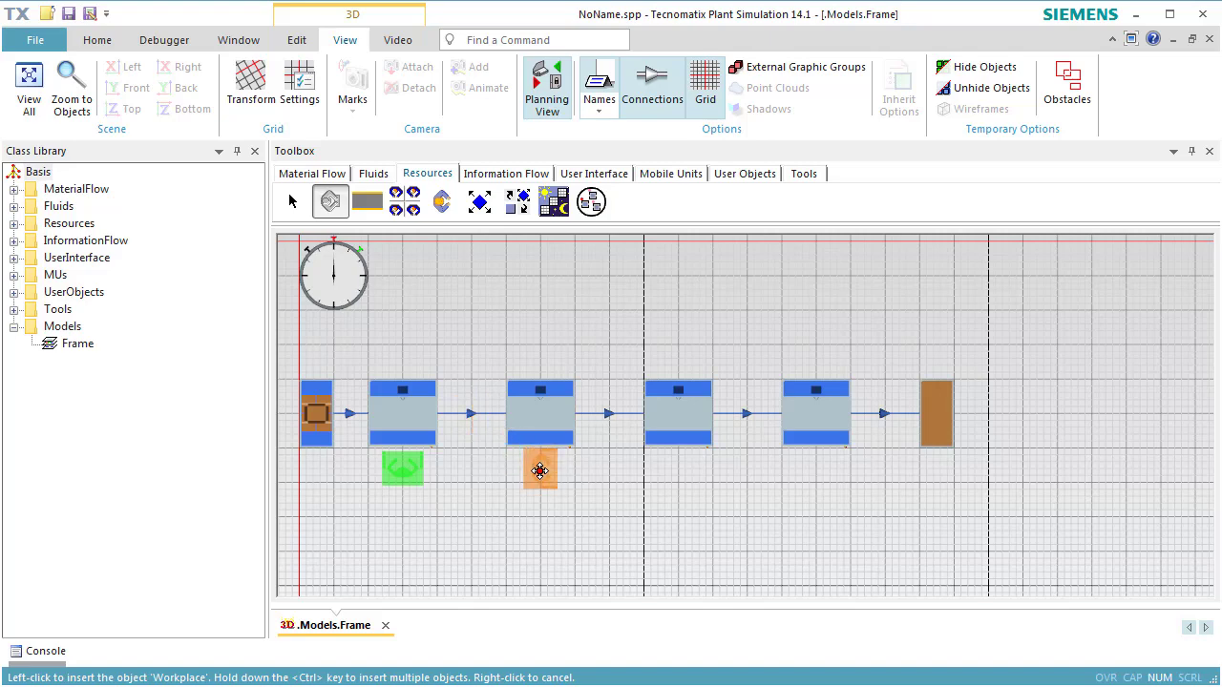
pyautogui.keyDown('ctrl'); pyautogui.click(539, 470); pyautogui.keyUp('ctrl')
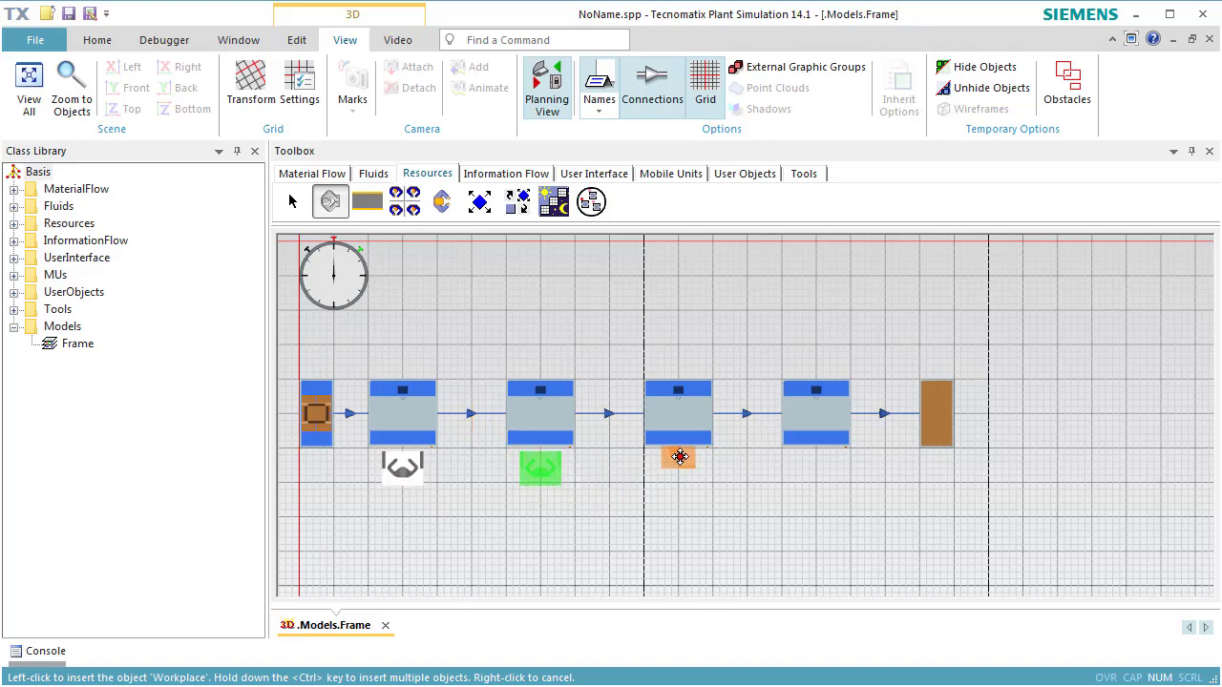
pyautogui.keyDown('ctrl'); pyautogui.click(679, 465); pyautogui.keyUp('ctrl')
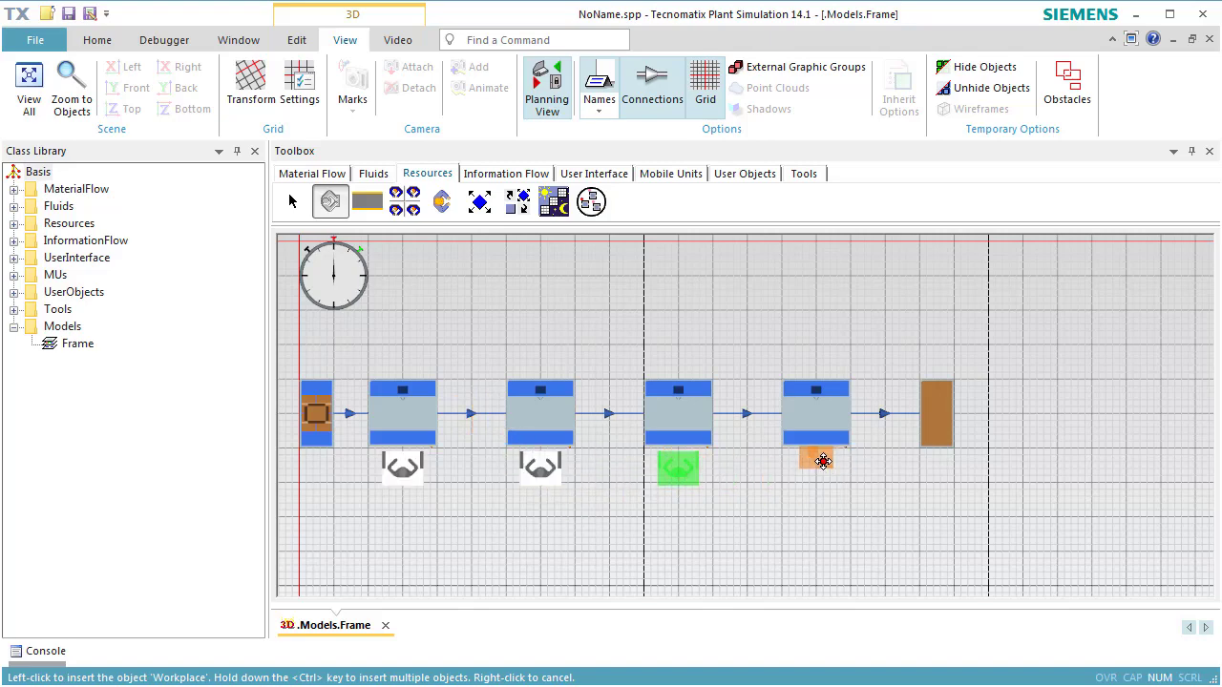
pyautogui.keyDown('ctrl'); pyautogui.click(815, 469); pyautogui.keyUp('ctrl')
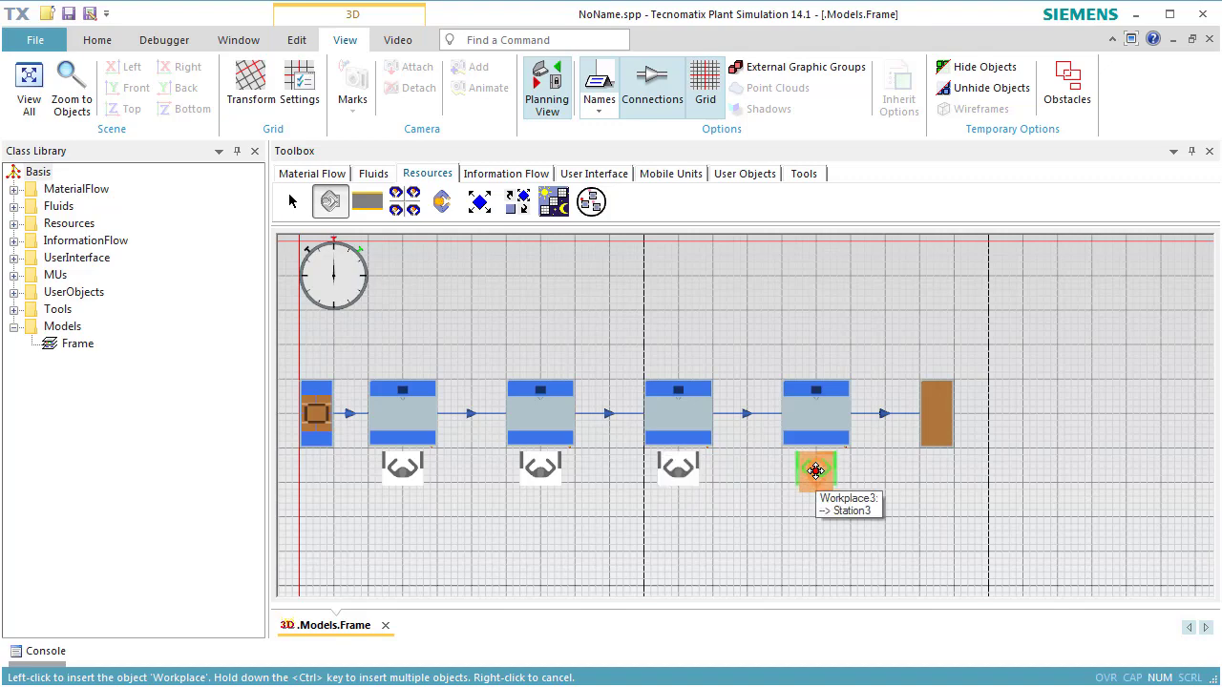
pyautogui.rightClick(815, 470)
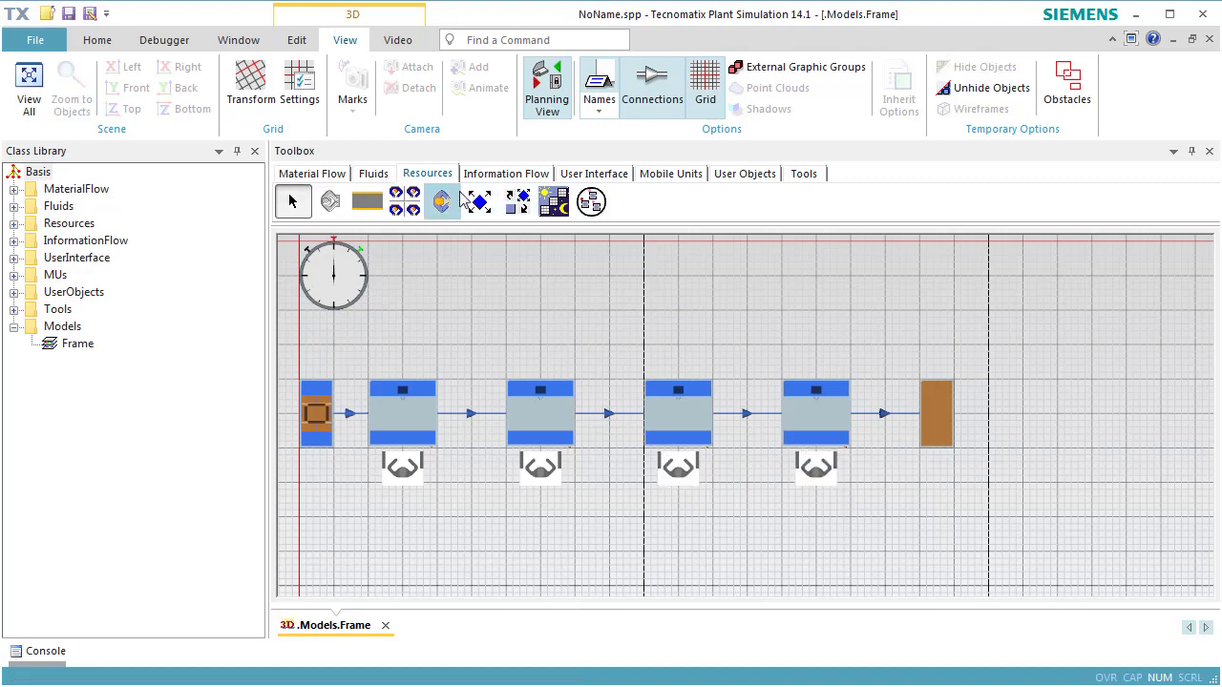
# - Insert a WorkerPool above the second Station and a Broker beside it, above the third Station
pyautogui.click(402, 205)
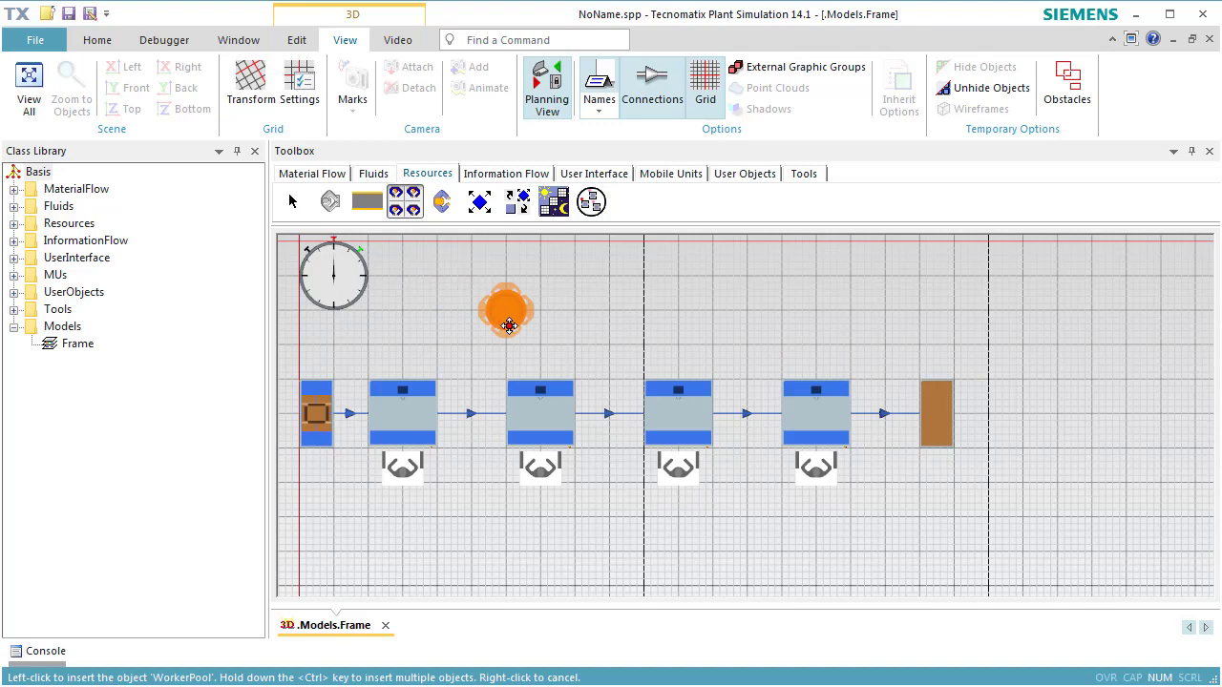
pyautogui.click(510, 326)
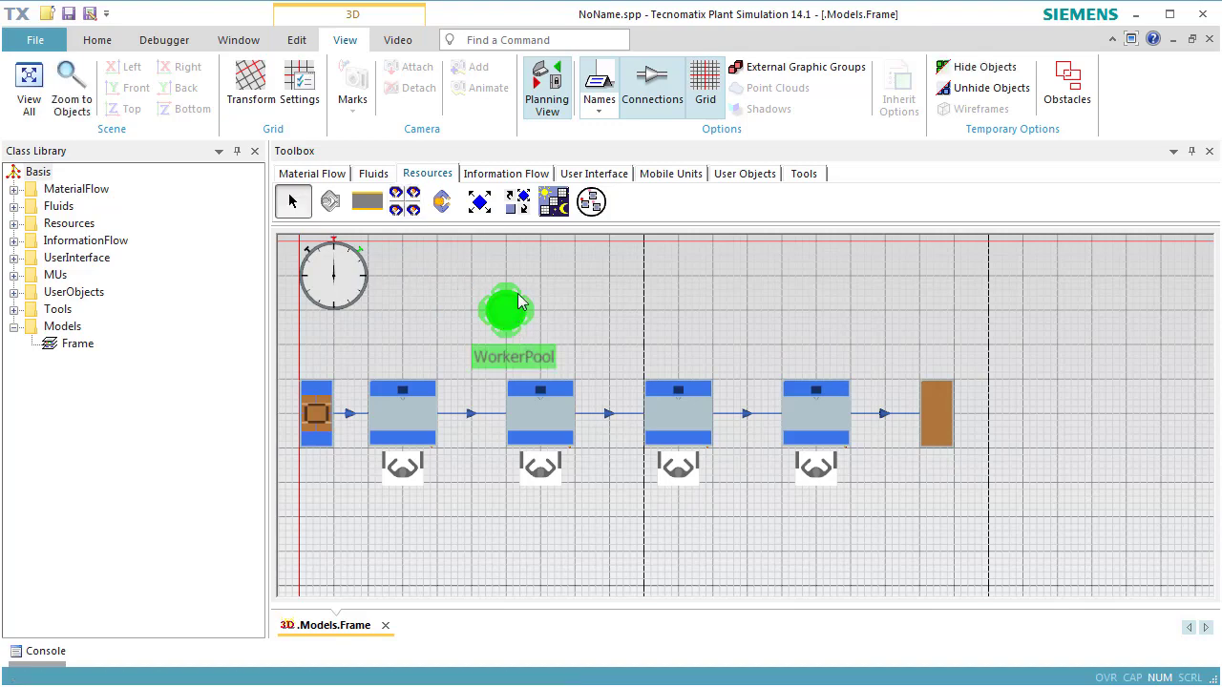
pyautogui.click(480, 202)
pyautogui.click(517, 201)
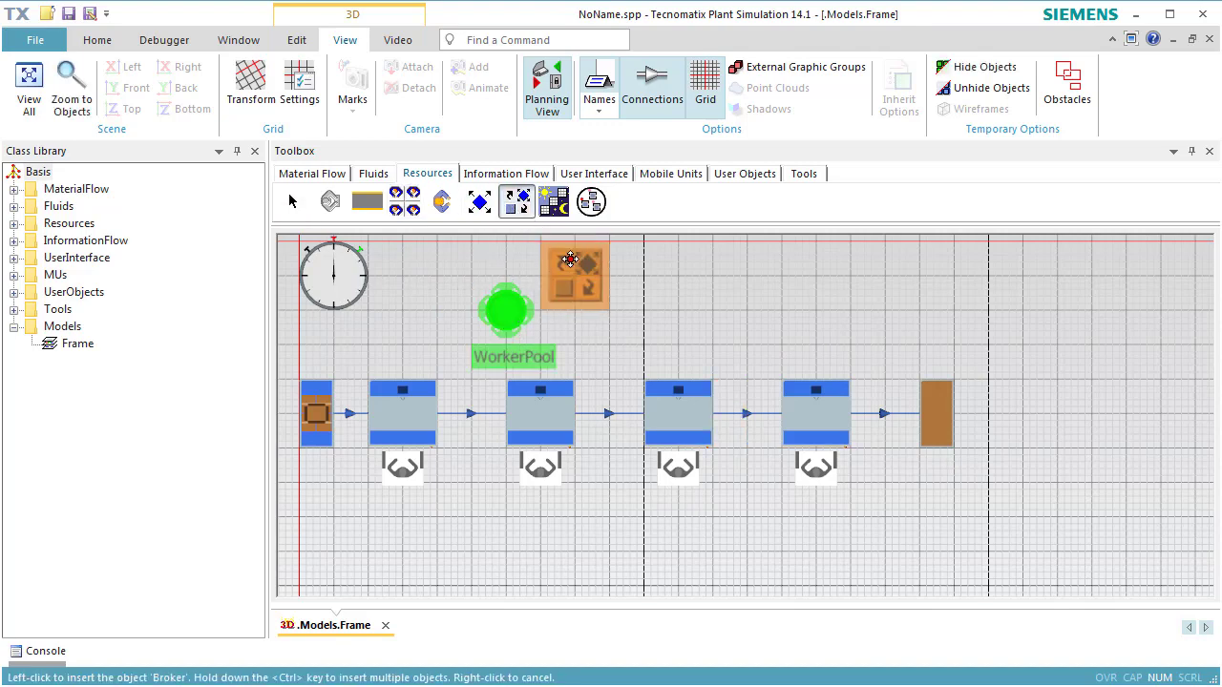
pyautogui.click(645, 321)
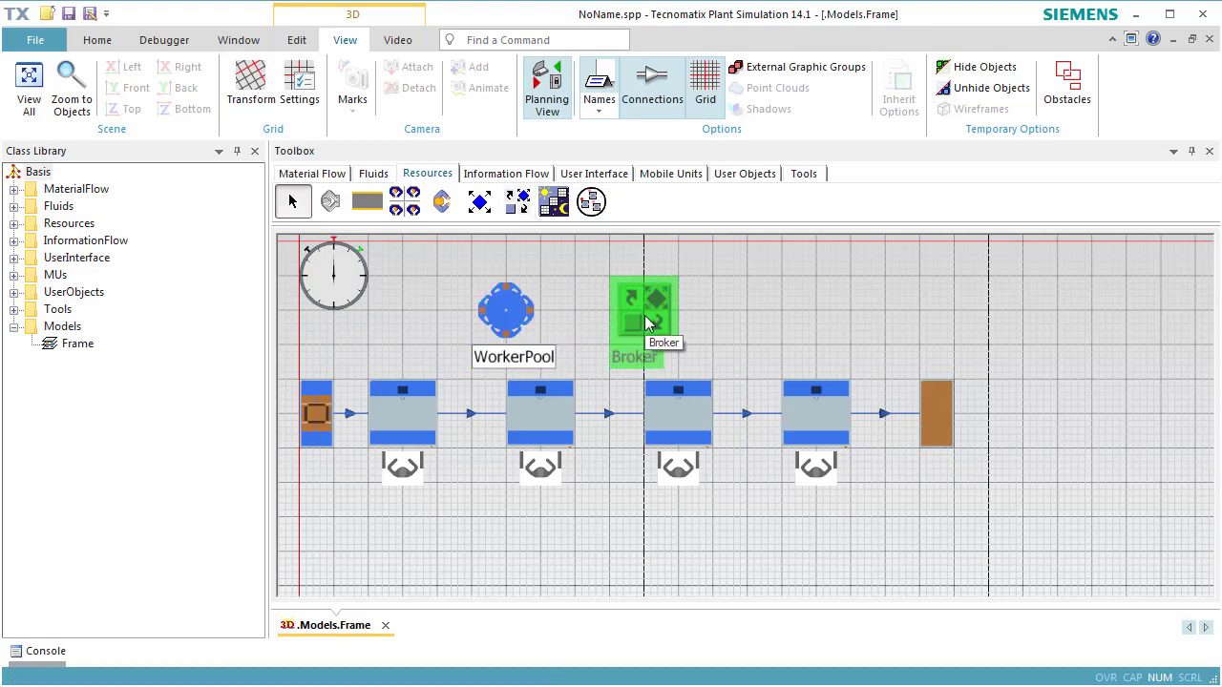
# - Leave planning view and test the line in 3D by running the simulation, resetting it before and after the run
pyautogui.click(548, 105)
pyautogui.moveTo(984, 538); pyautogui.dragTo(837, 326)
pyautogui.rightClick(836, 330)
pyautogui.click(845, 305)
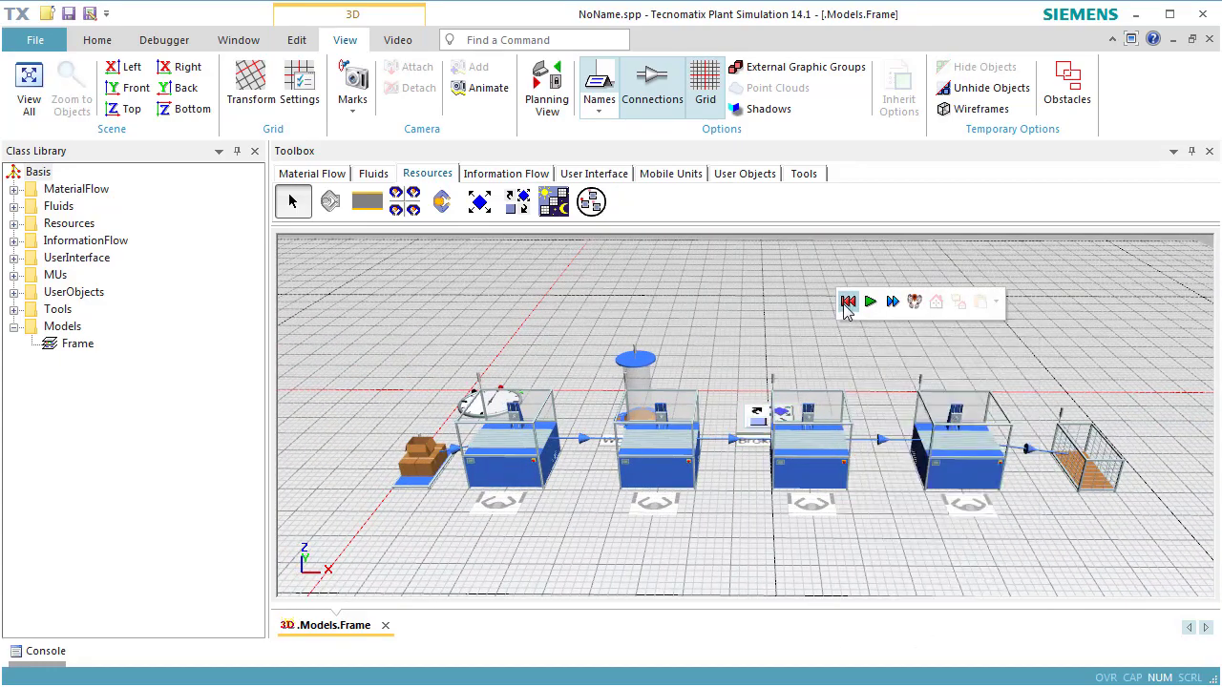
pyautogui.click(869, 310)
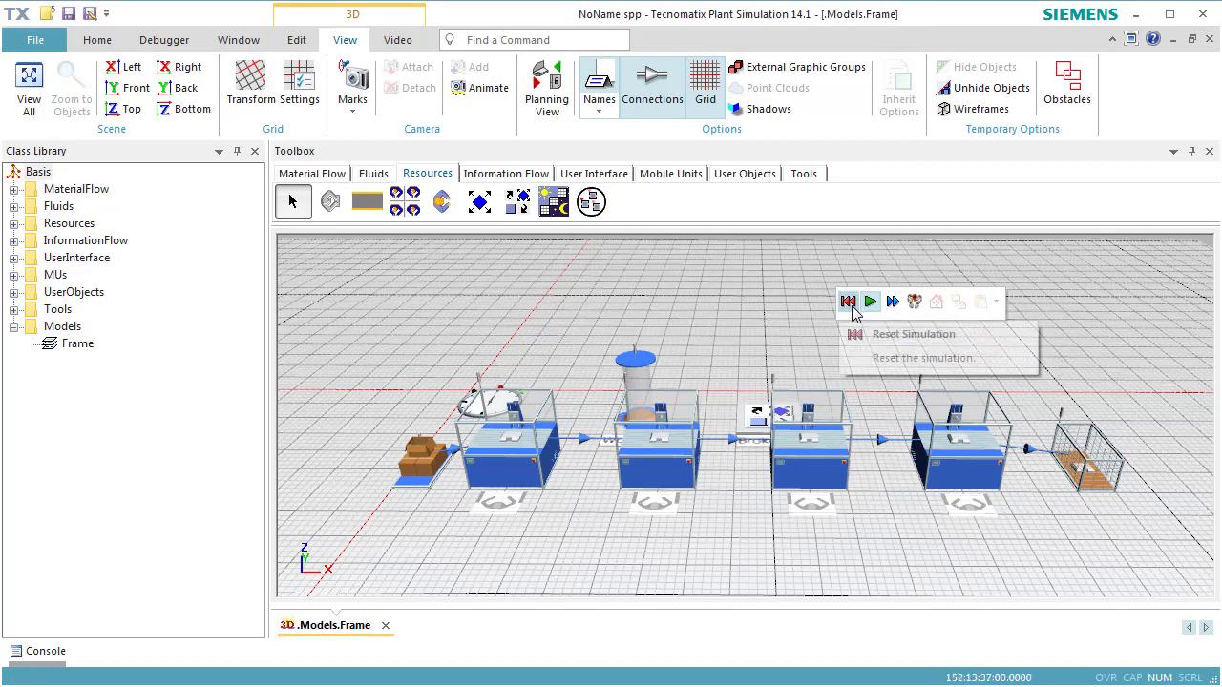
pyautogui.click(851, 305)
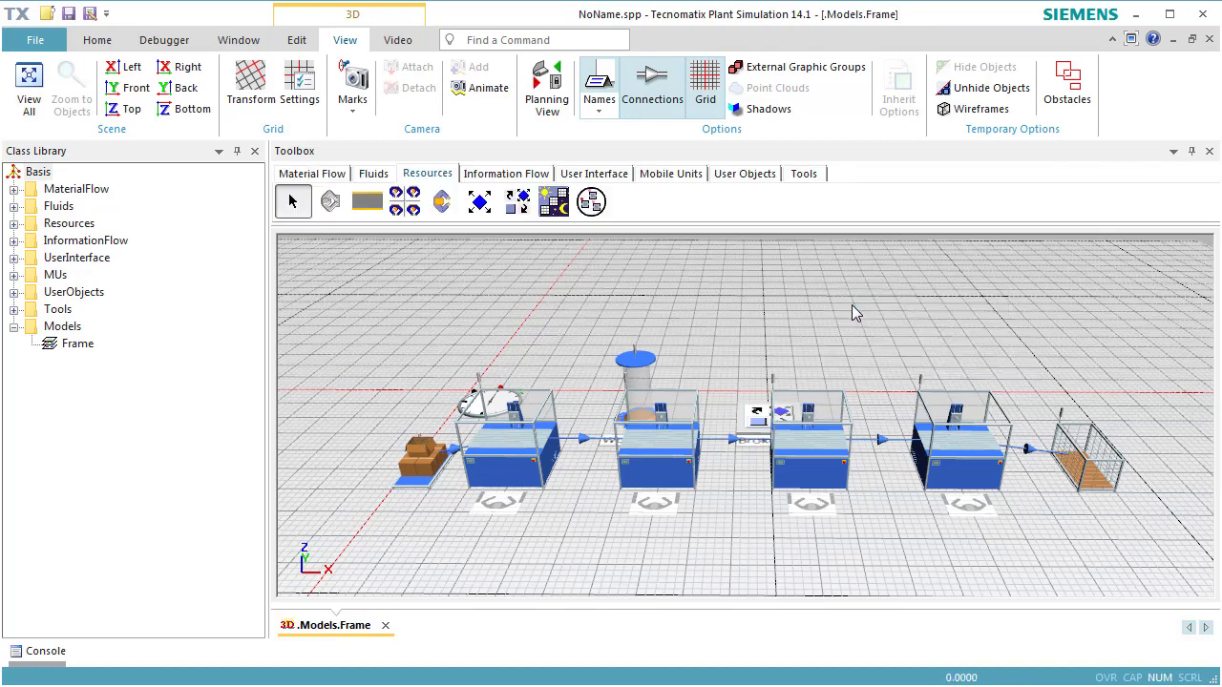
# - Activate the processing importer of the first and second stations, Station and Station1, keeping root.Broker as the broker
pyautogui.click(515, 456)
pyautogui.doubleClick(515, 457)
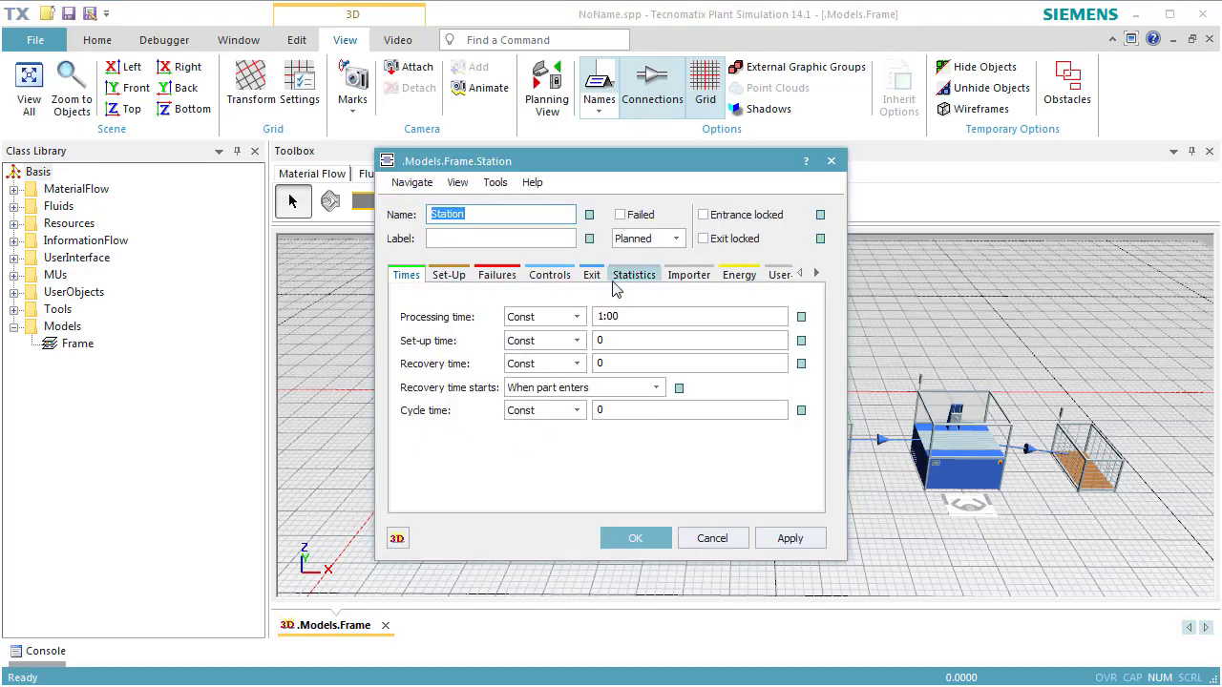
pyautogui.click(683, 275)
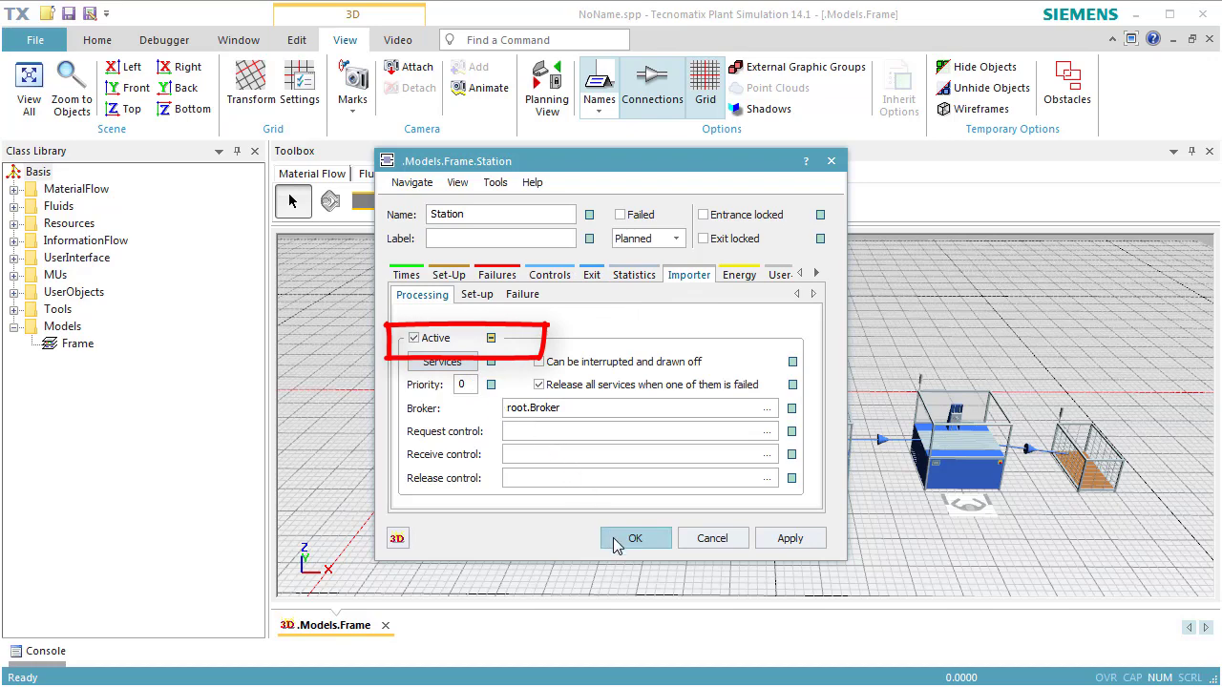
pyautogui.click(615, 543)
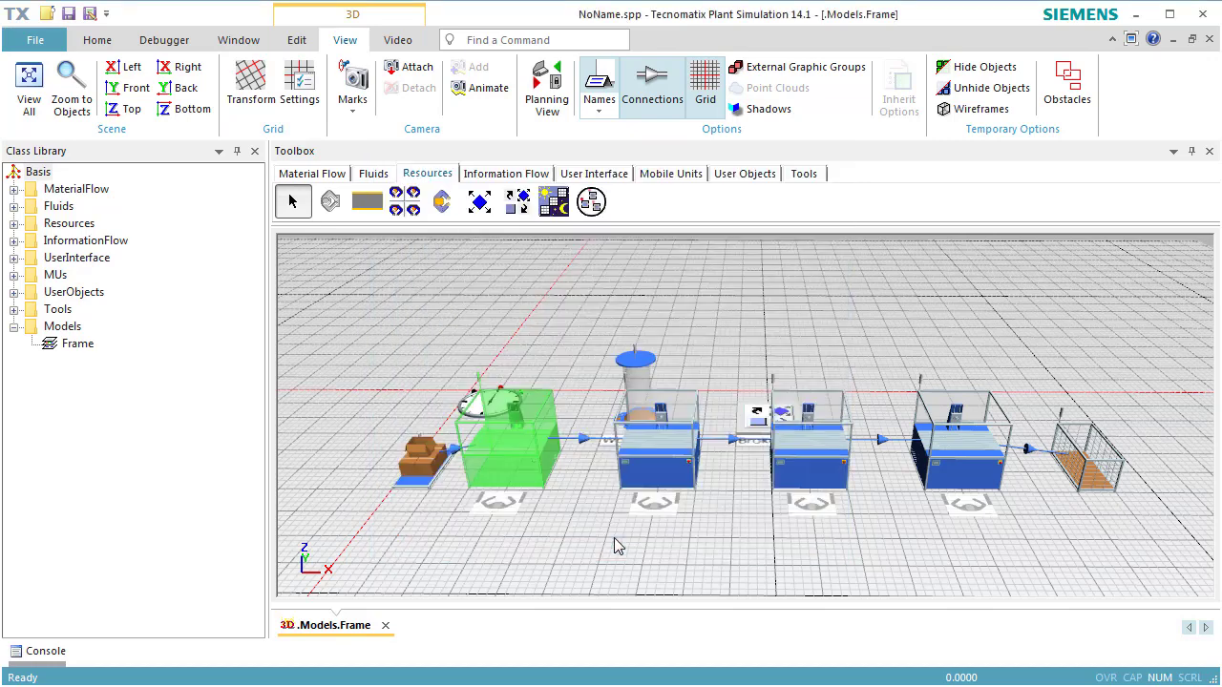
pyautogui.doubleClick(665, 480)
pyautogui.click(681, 281)
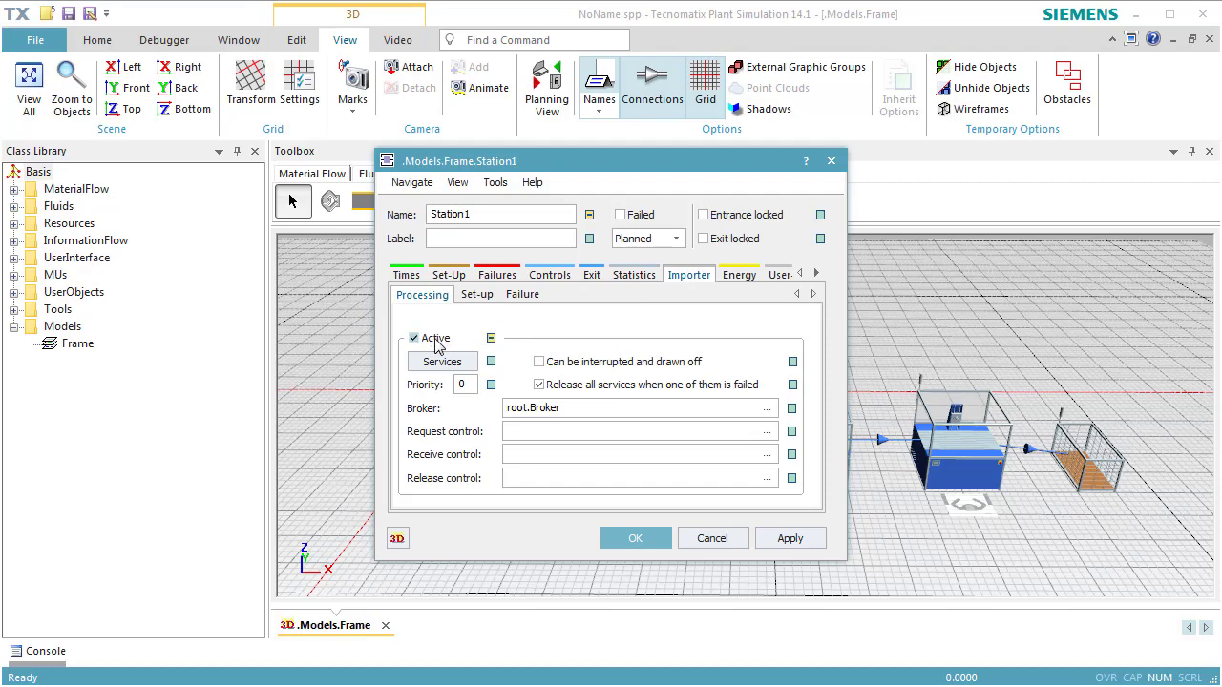
pyautogui.click(616, 538)
# - Activate the processing importer of the third and fourth stations, Station2 and Station3
pyautogui.doubleClick(801, 491)
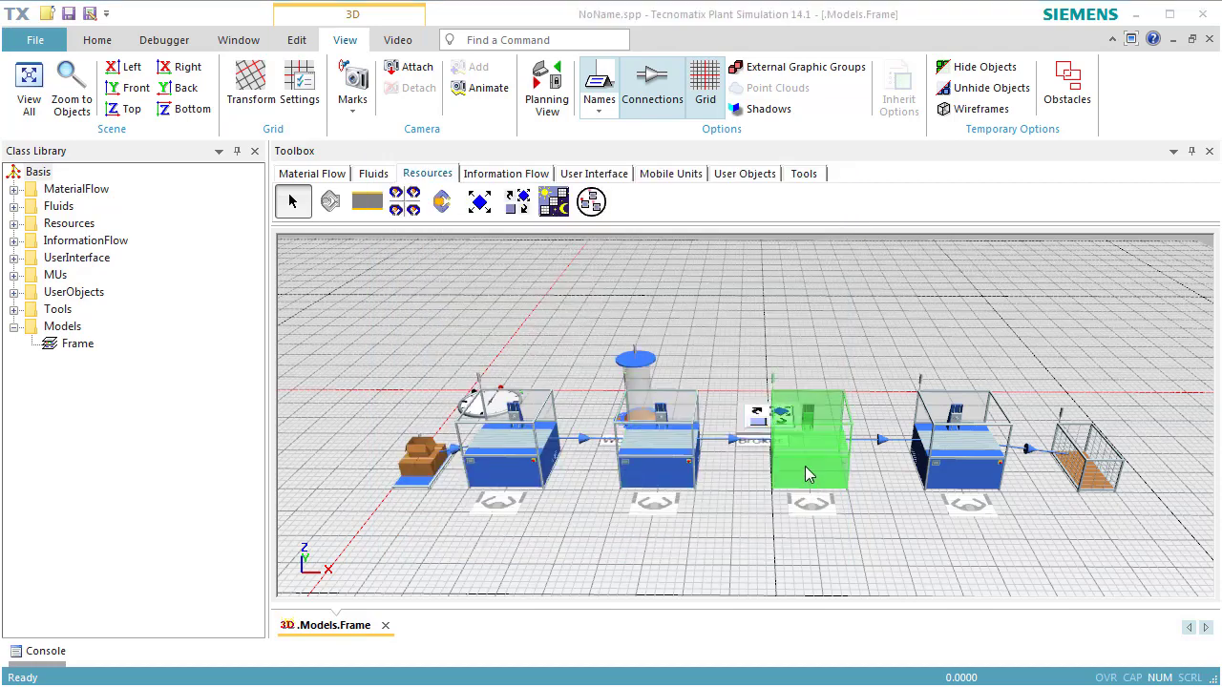
pyautogui.click(687, 276)
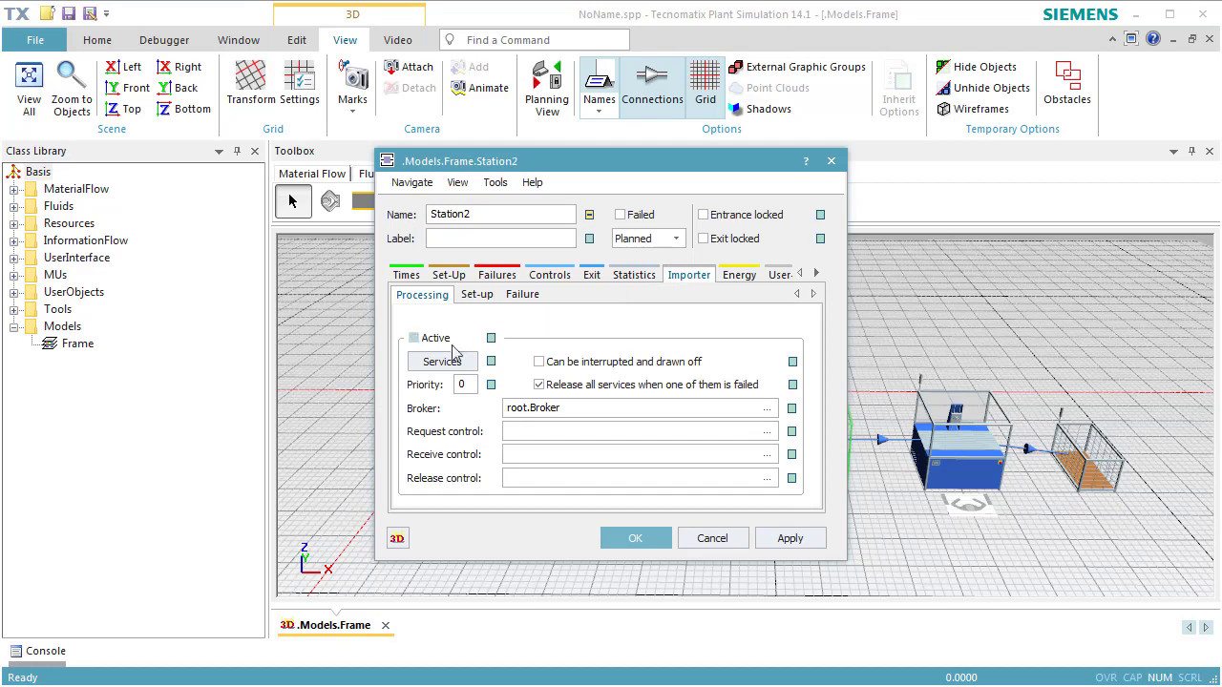
pyautogui.click(413, 338)
pyautogui.click(632, 540)
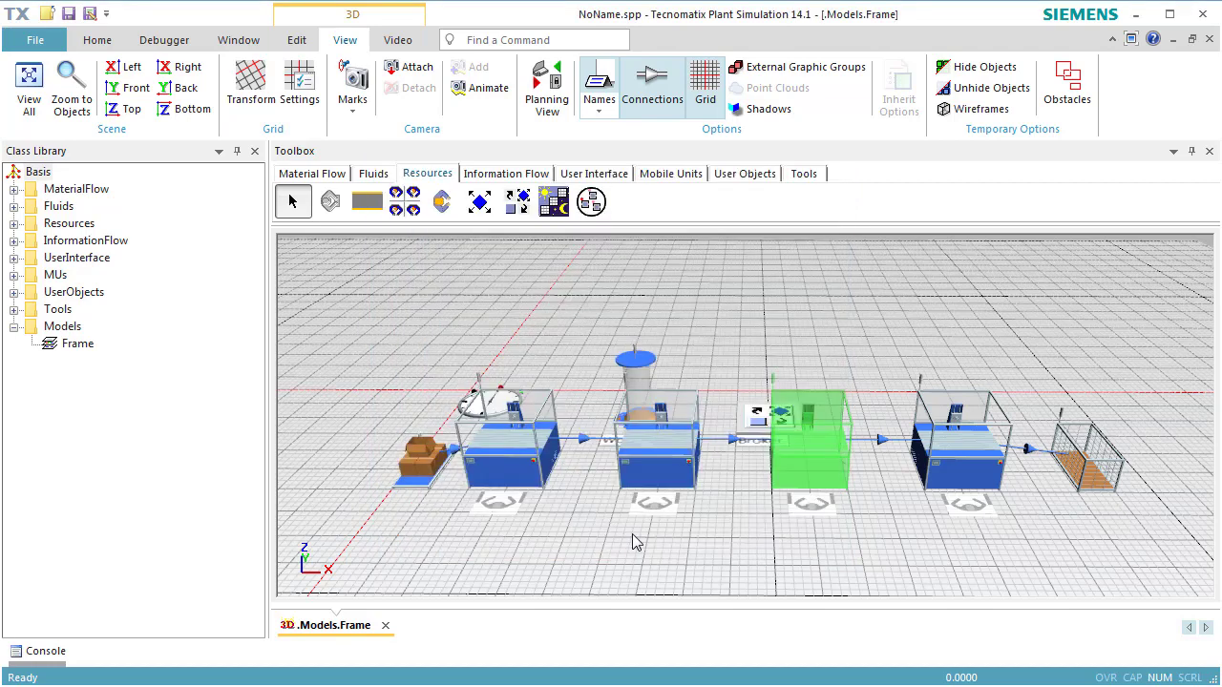
pyautogui.doubleClick(947, 470)
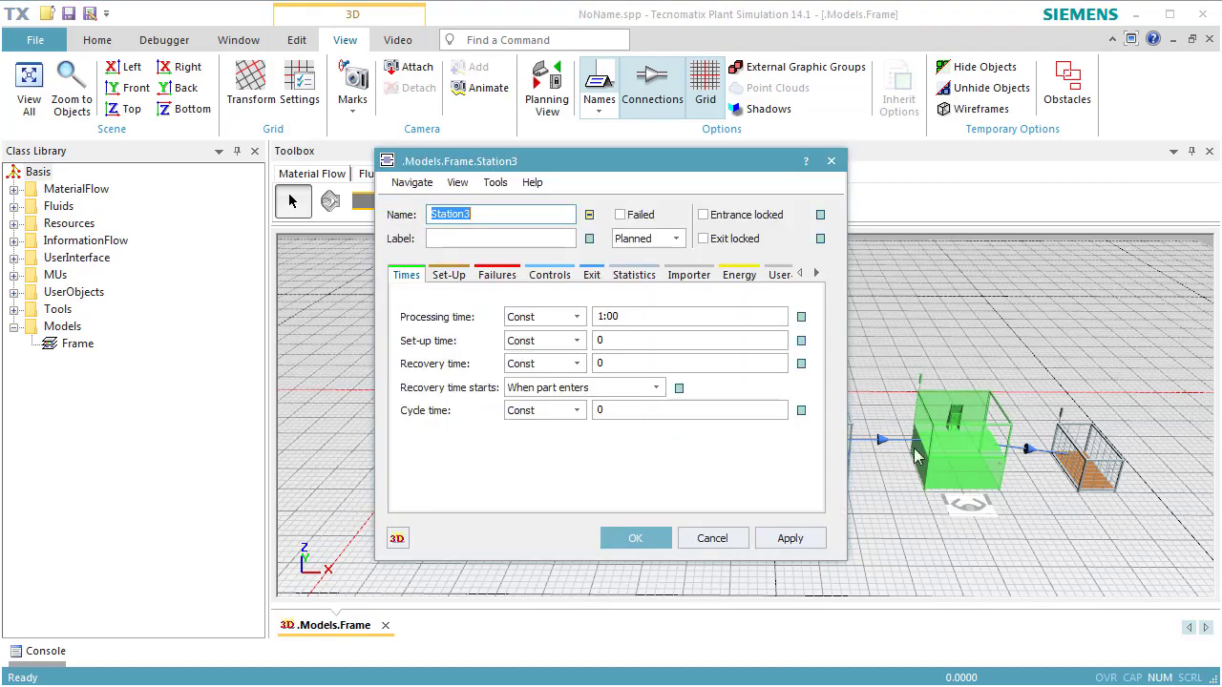
pyautogui.click(688, 276)
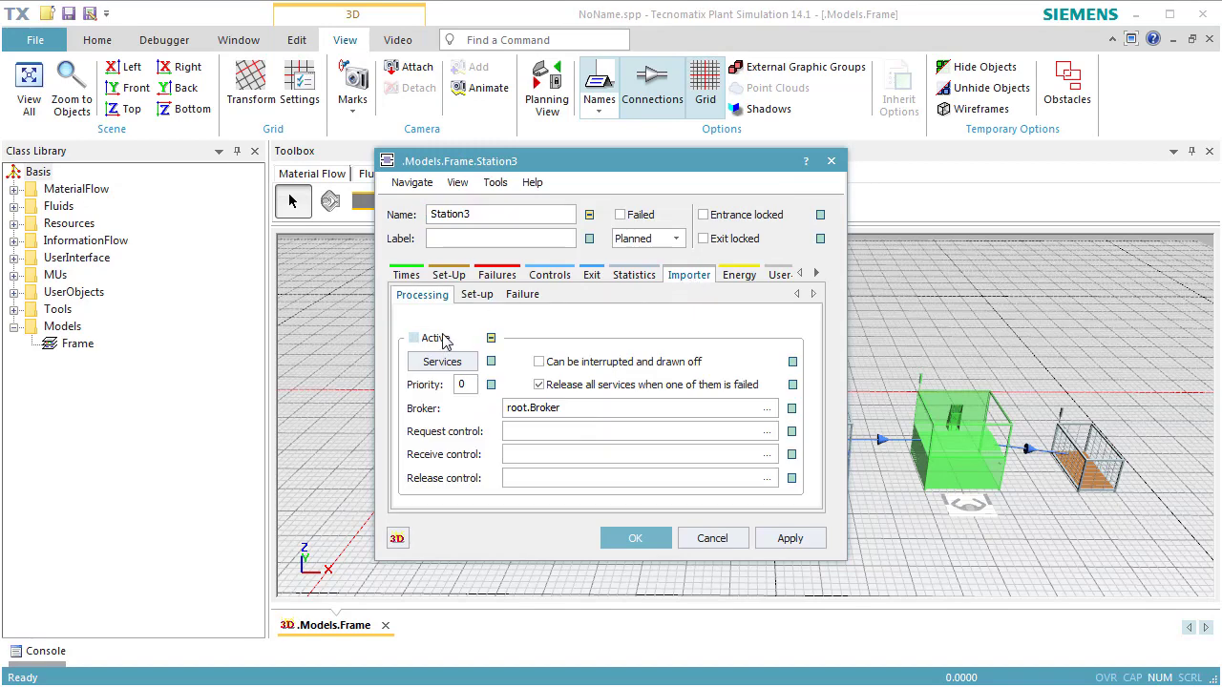
pyautogui.click(413, 338)
pyautogui.click(634, 539)
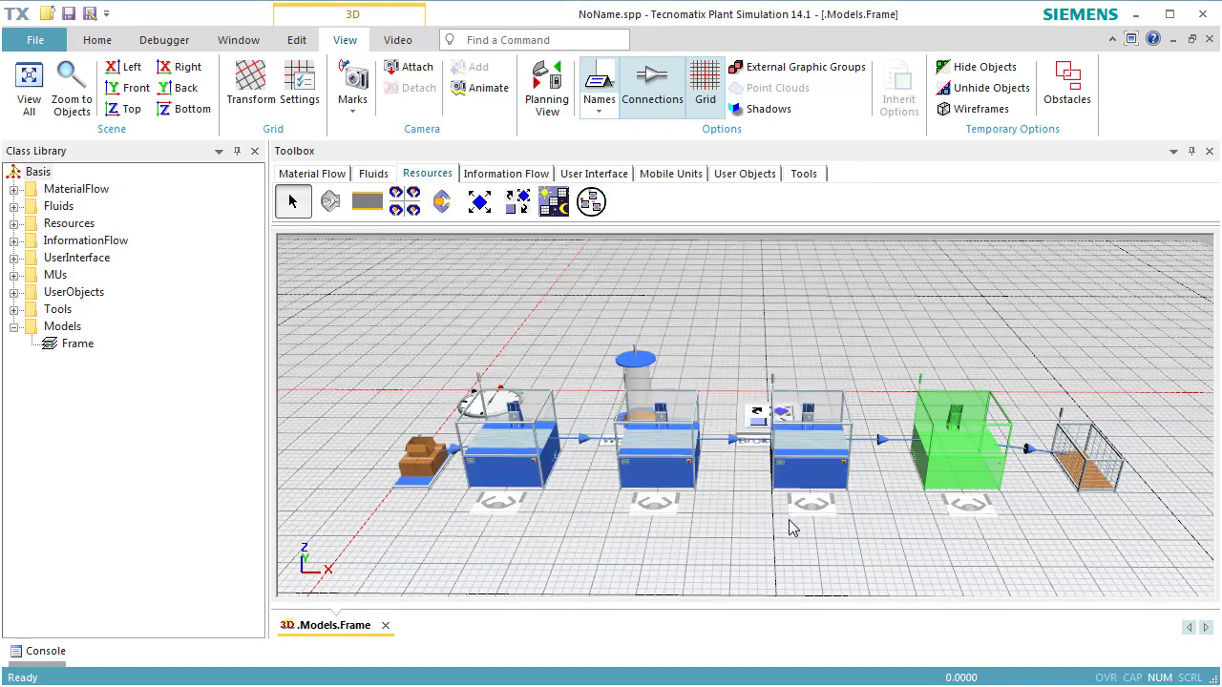
# - Reset the simulation and run it to watch the worker serve the stations
pyautogui.rightClick(750, 552)
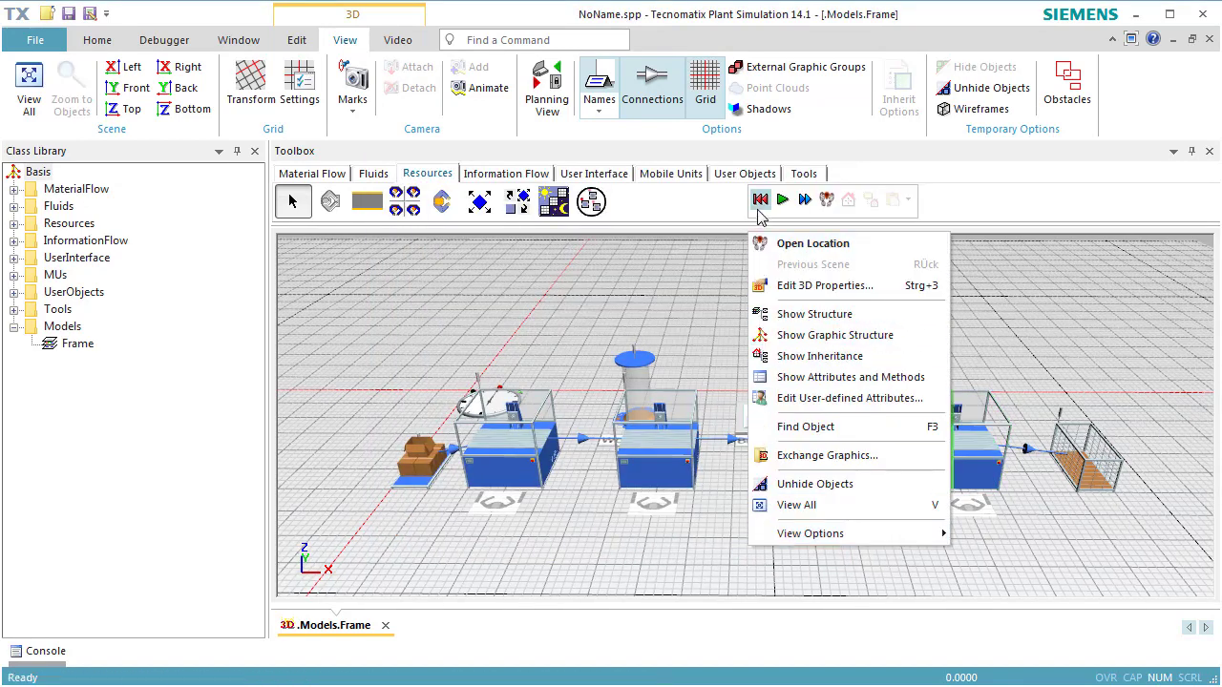
pyautogui.click(760, 215)
pyautogui.click(782, 200)
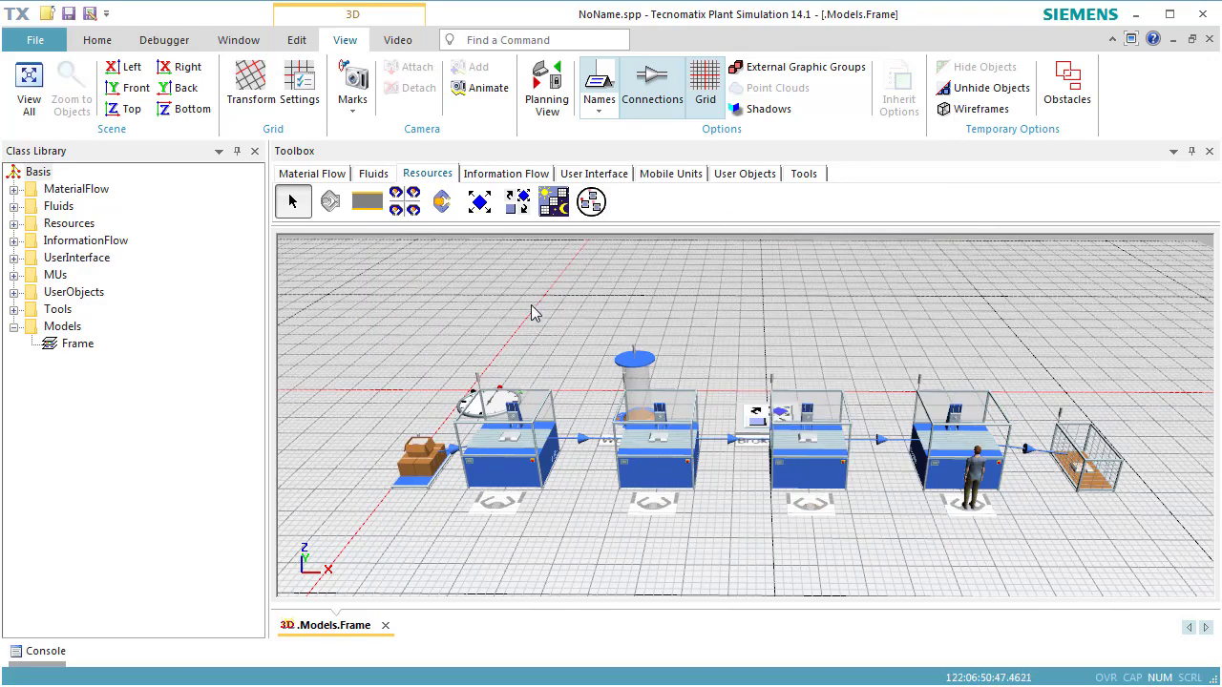
# - Switch the running simulation to real-time mode, then reset it
pyautogui.click(99, 40)
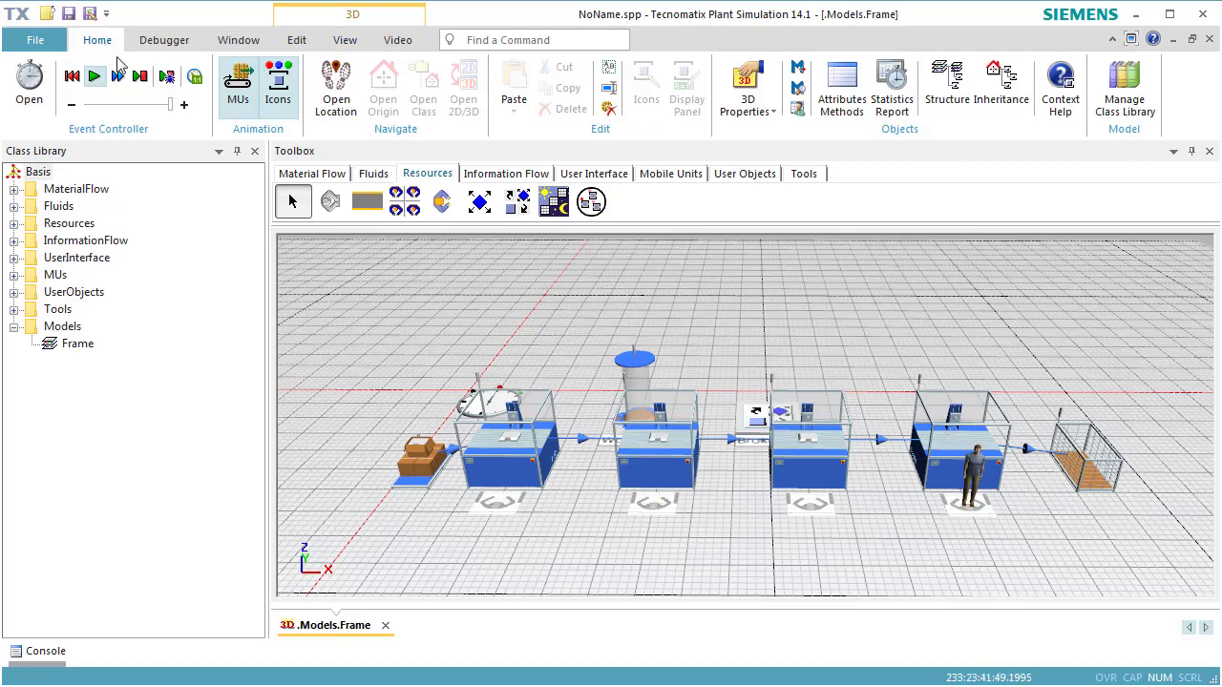
pyautogui.click(192, 84)
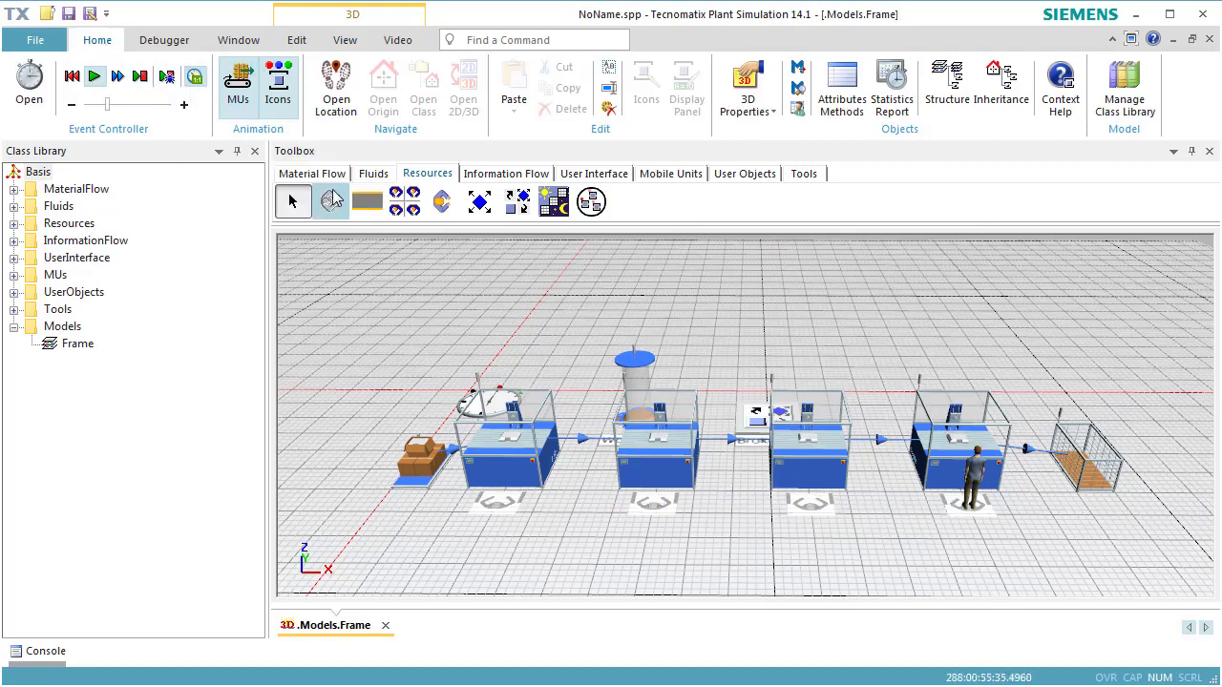
pyautogui.rightClick(482, 315)
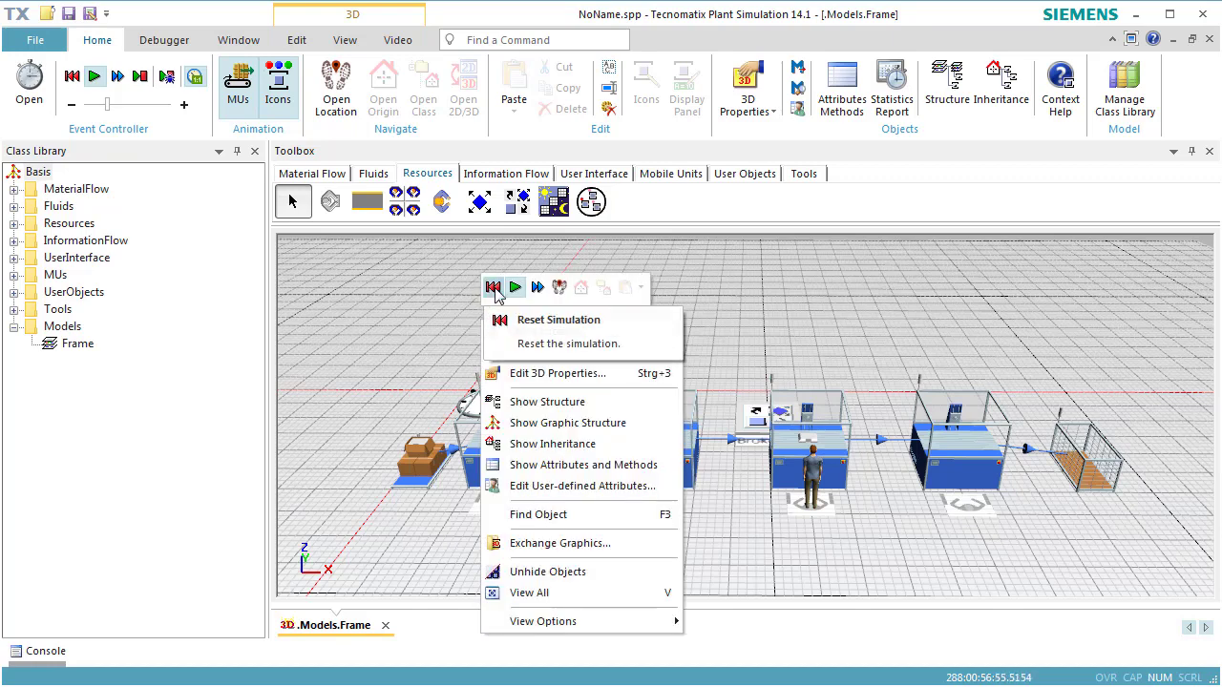
pyautogui.click(494, 289)
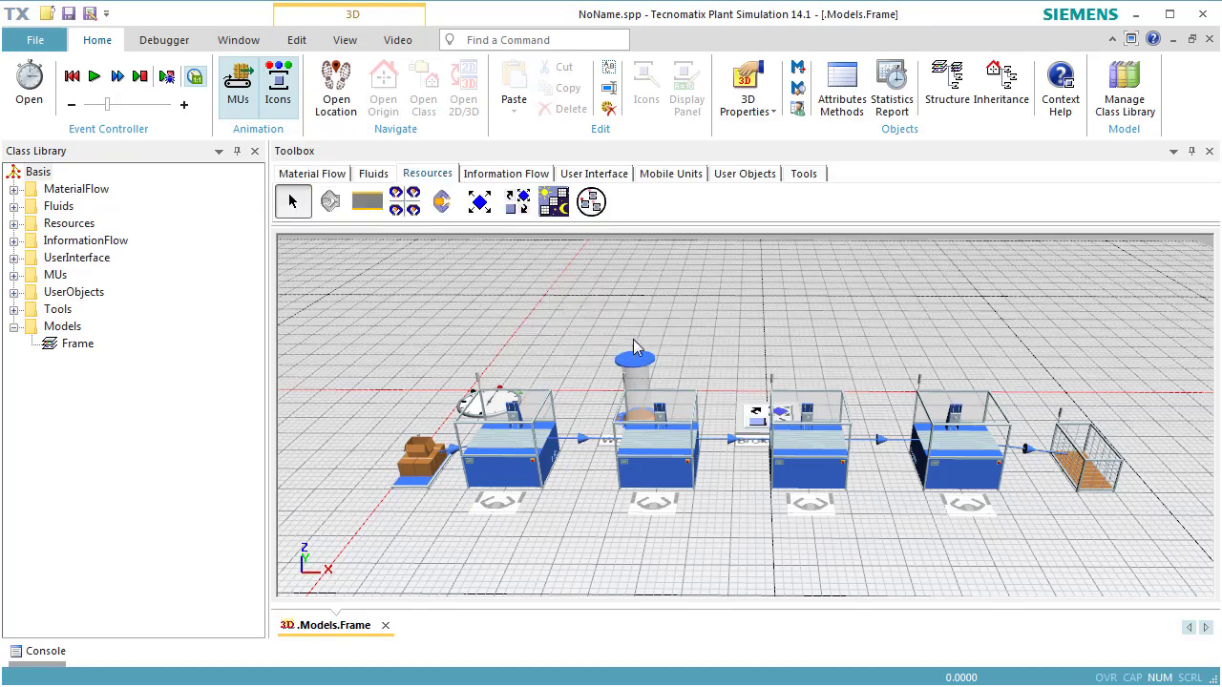
# - Turn off inheritance for the WorkerPool's creation table and set the amount of *.Resources.Worker to 2
pyautogui.doubleClick(640, 361)
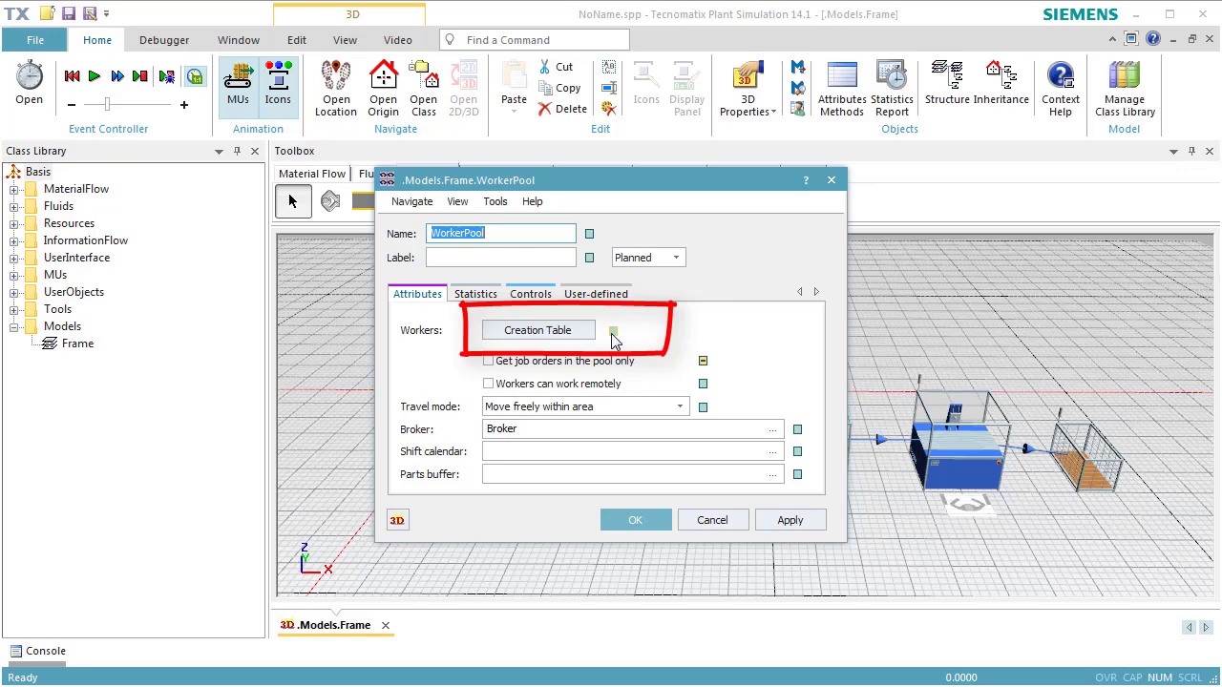
pyautogui.click(613, 334)
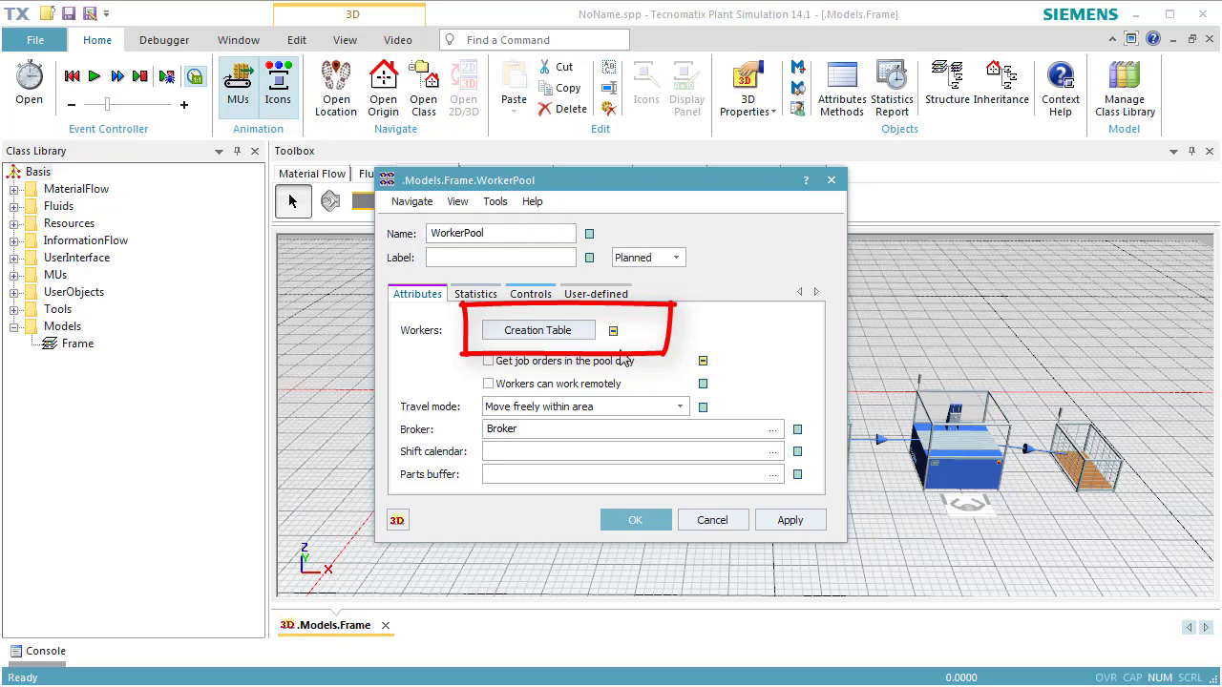
pyautogui.click(573, 335)
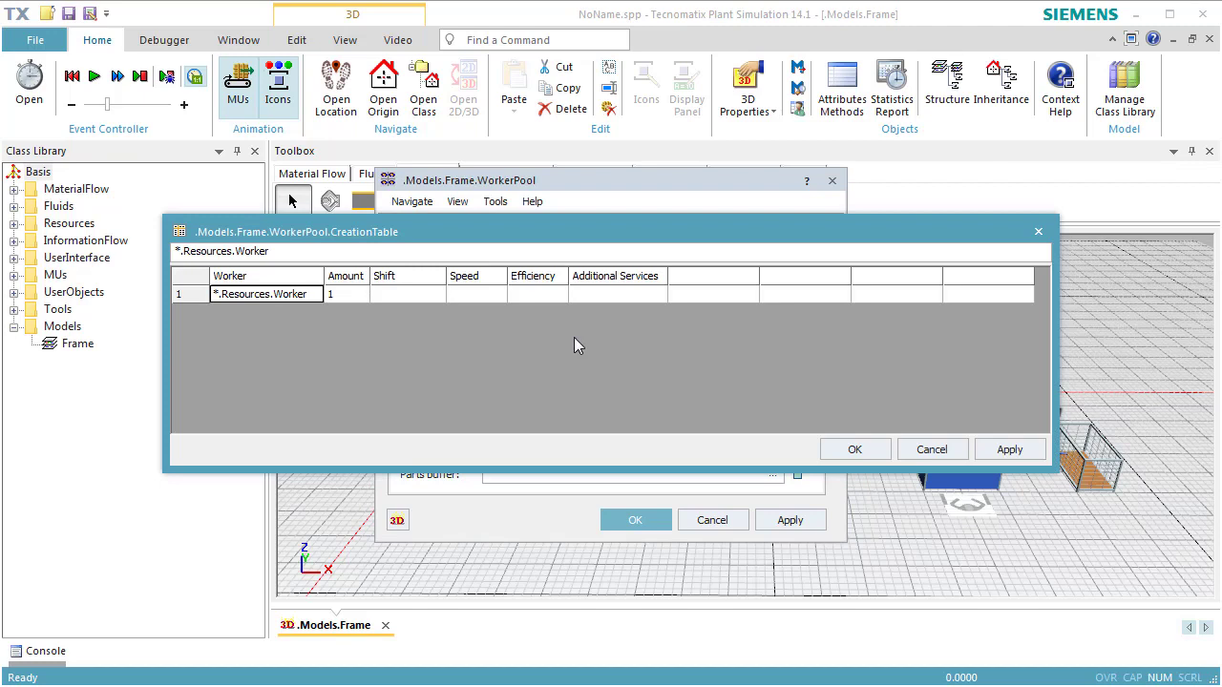
pyautogui.click(355, 295)
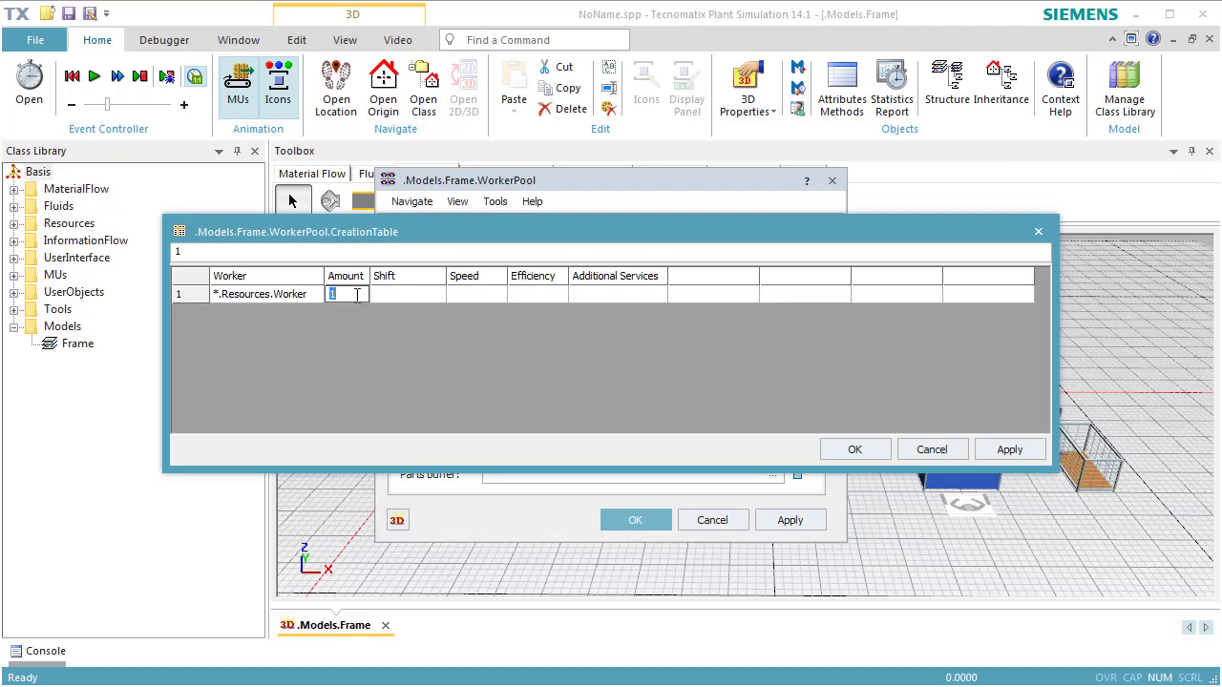
pyautogui.write('2')
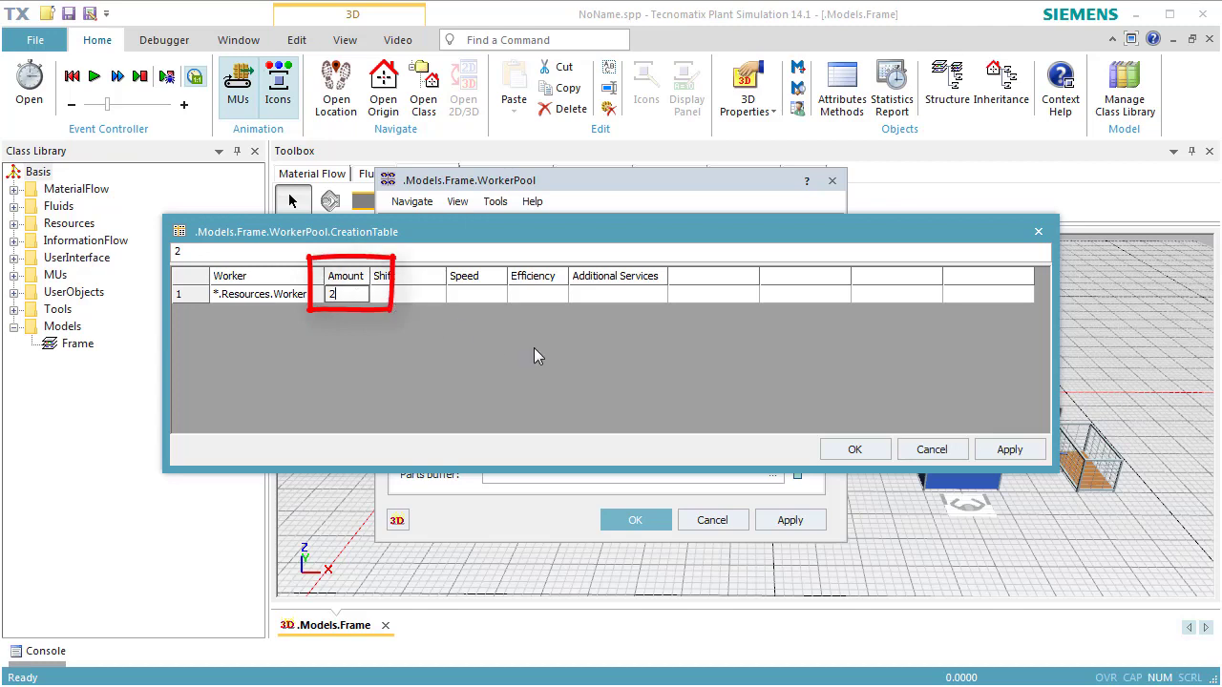
pyautogui.click(837, 450)
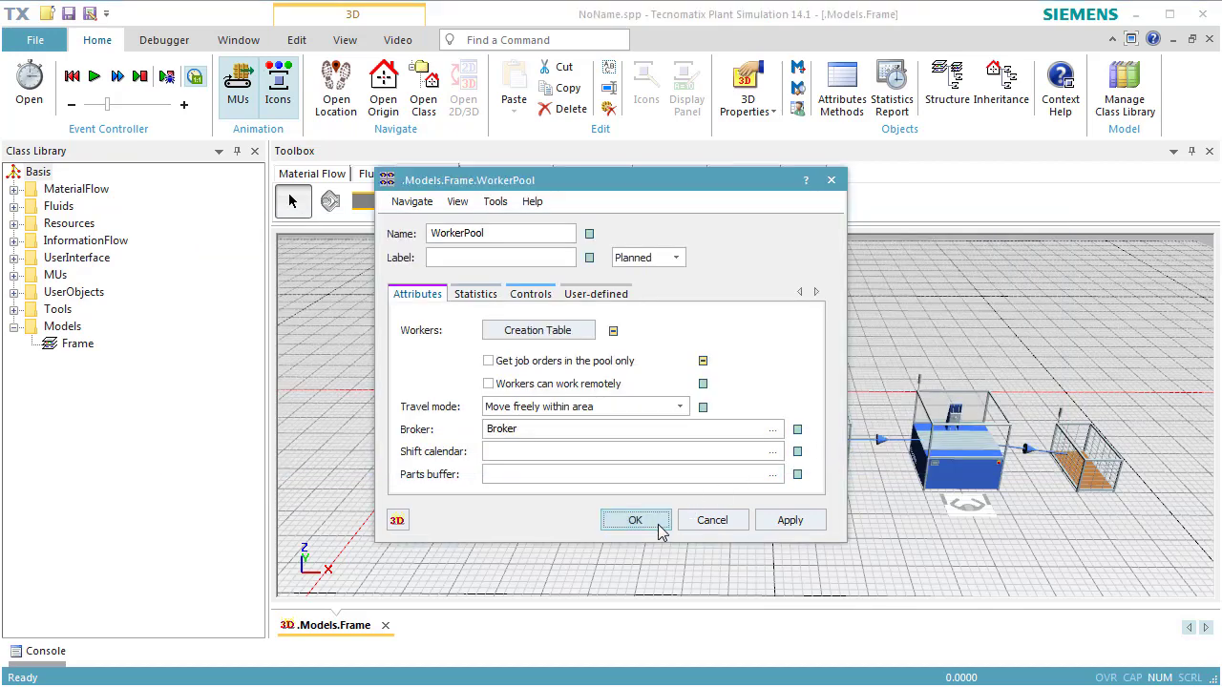
pyautogui.click(658, 525)
# - Run the simulation to watch the two workers serve the stations, and reset it
pyautogui.rightClick(723, 357)
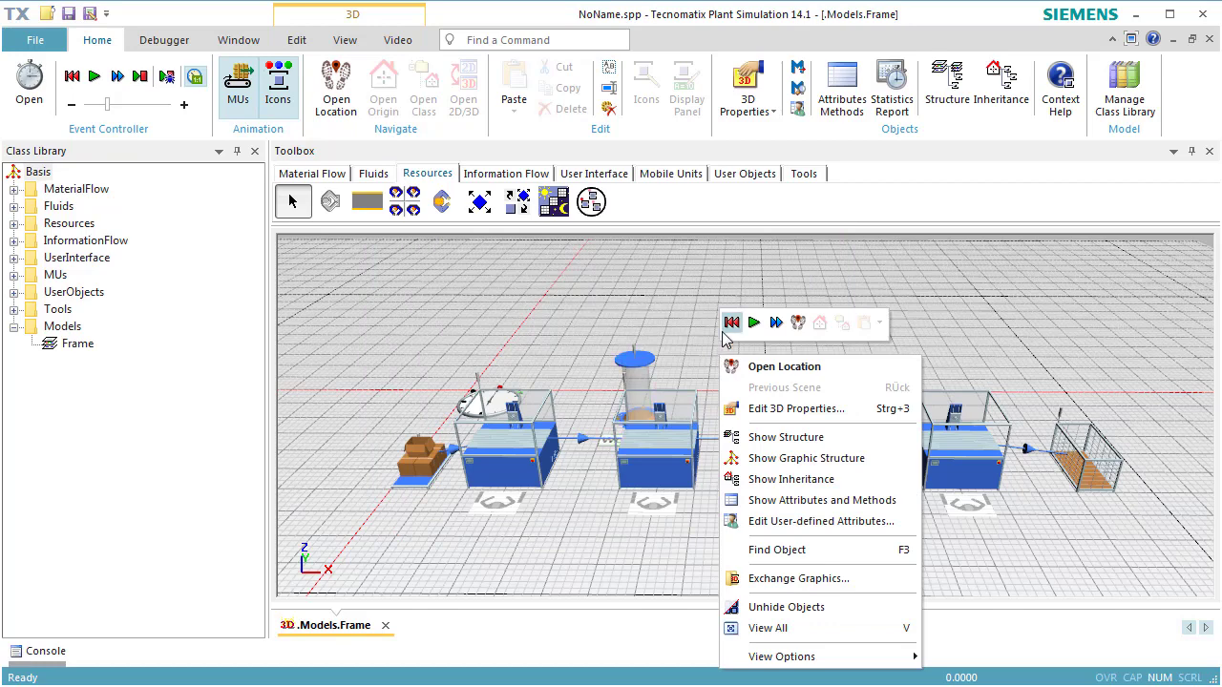
pyautogui.click(754, 323)
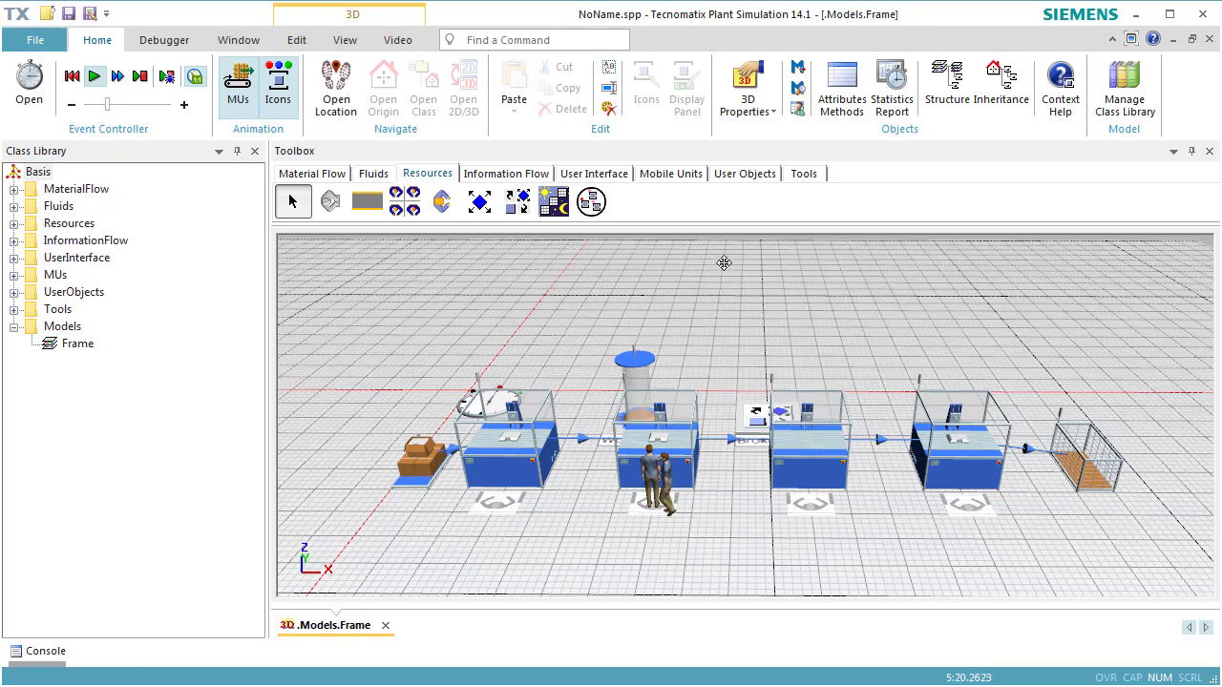
pyautogui.rightClick(724, 262)
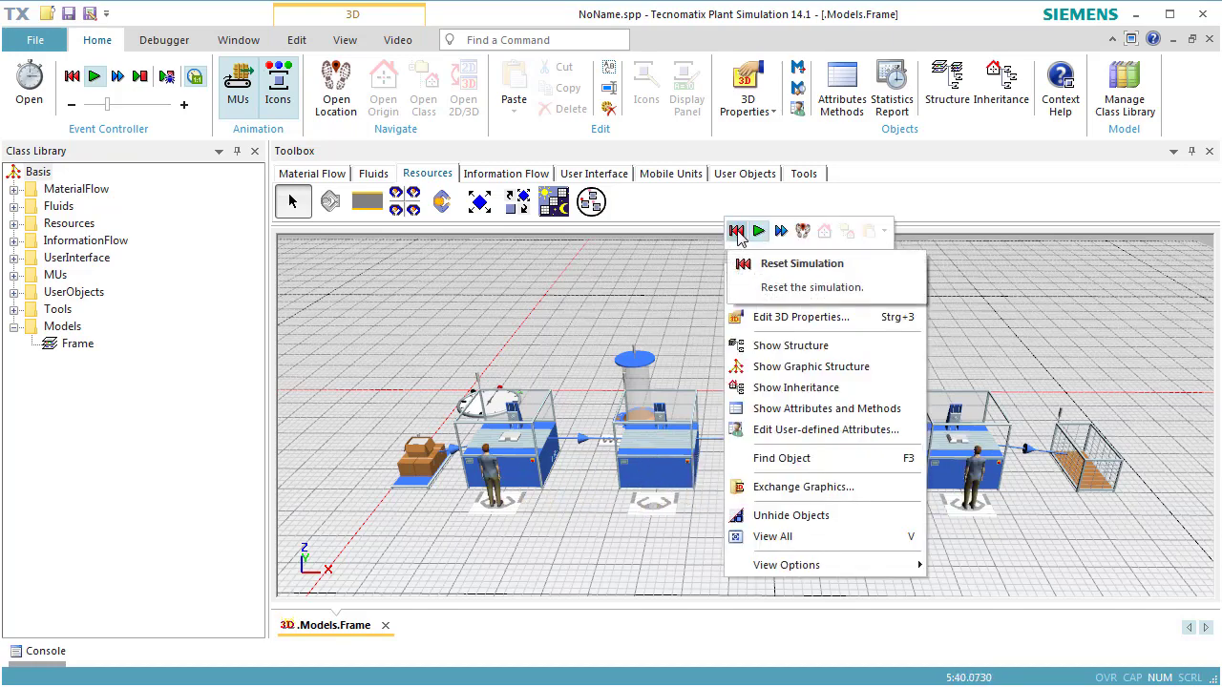
pyautogui.click(737, 234)
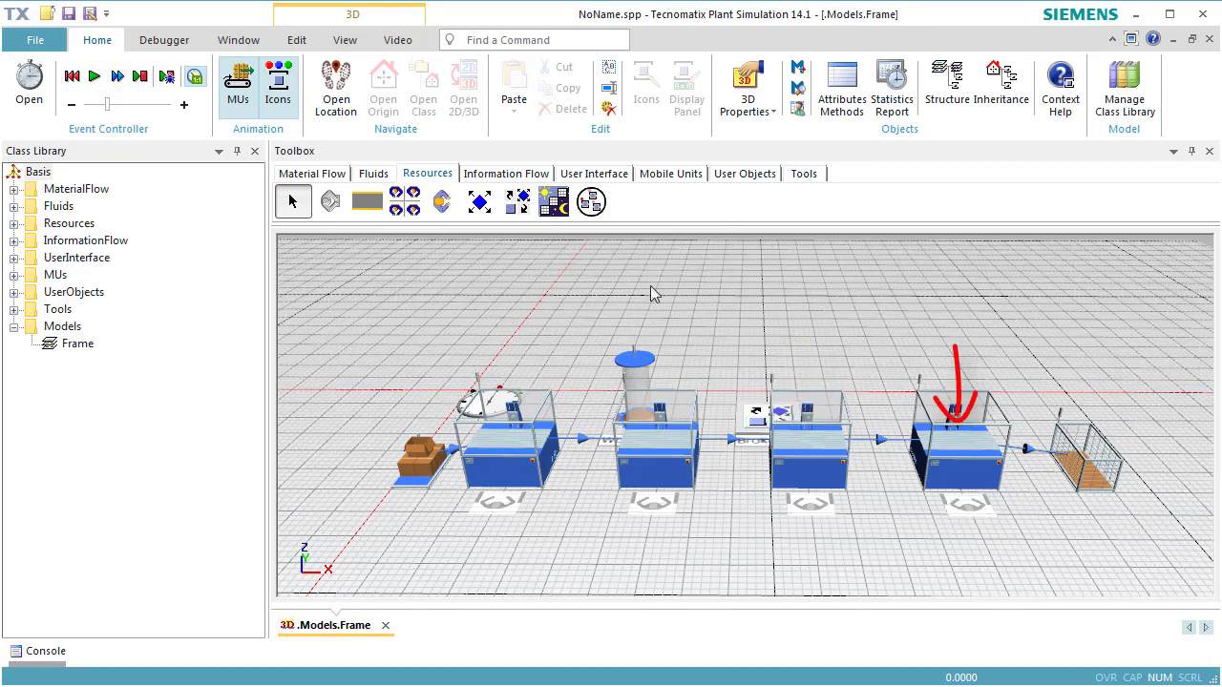
# - Turn off inheritance for the first Station's processing importer services and replace StandardService with job1
pyautogui.doubleClick(506, 460)
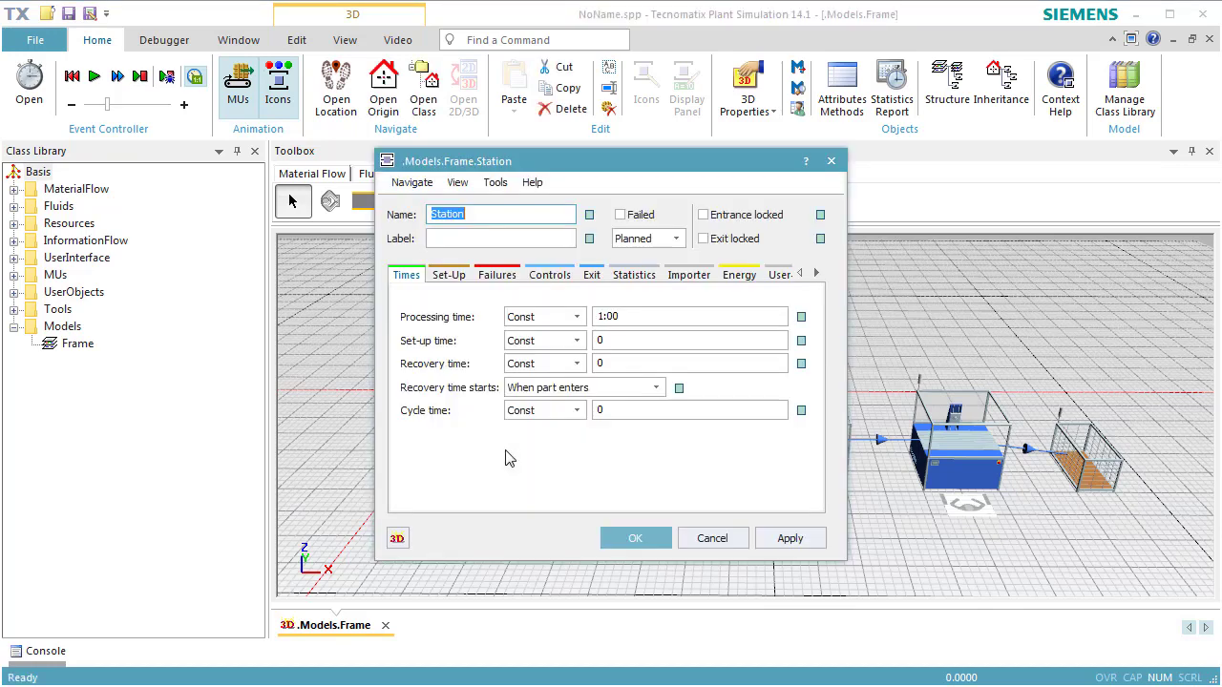
pyautogui.click(673, 277)
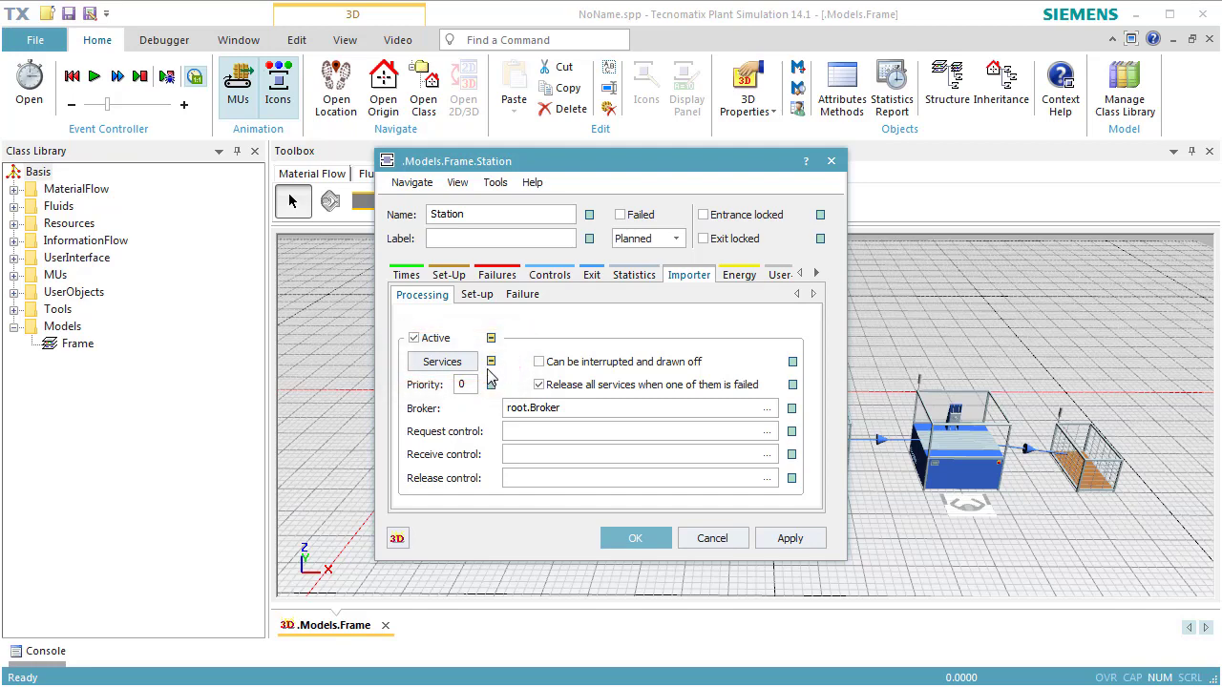
pyautogui.click(456, 370)
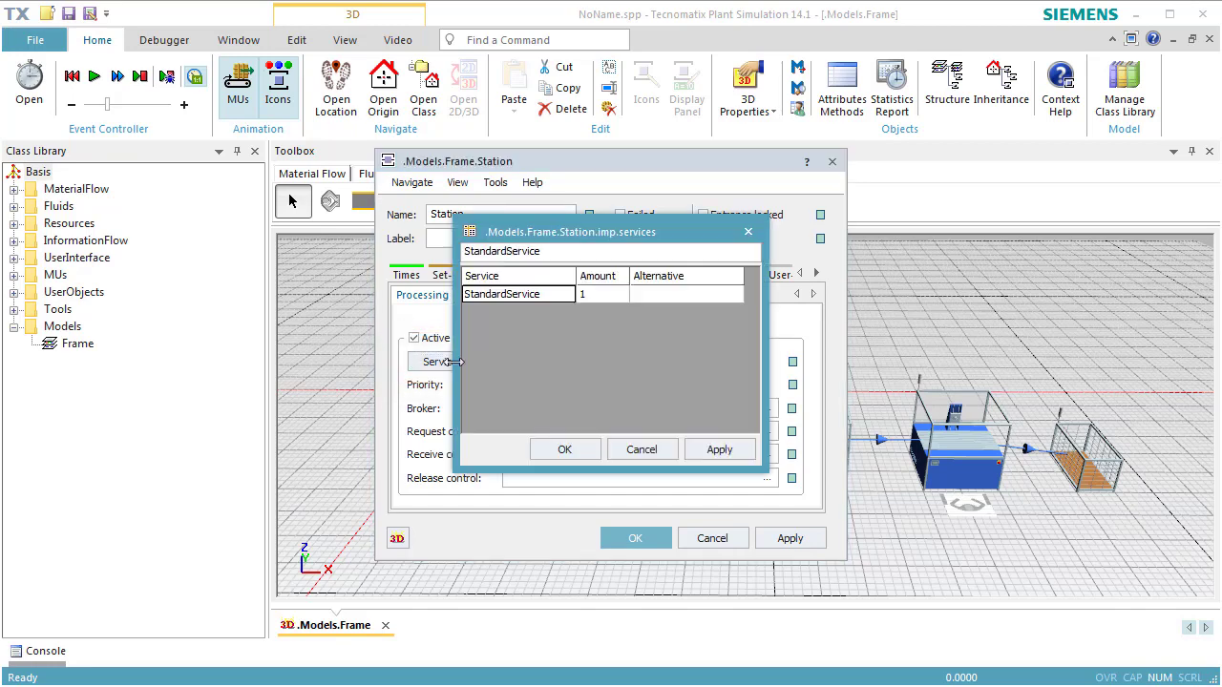
pyautogui.doubleClick(565, 300)
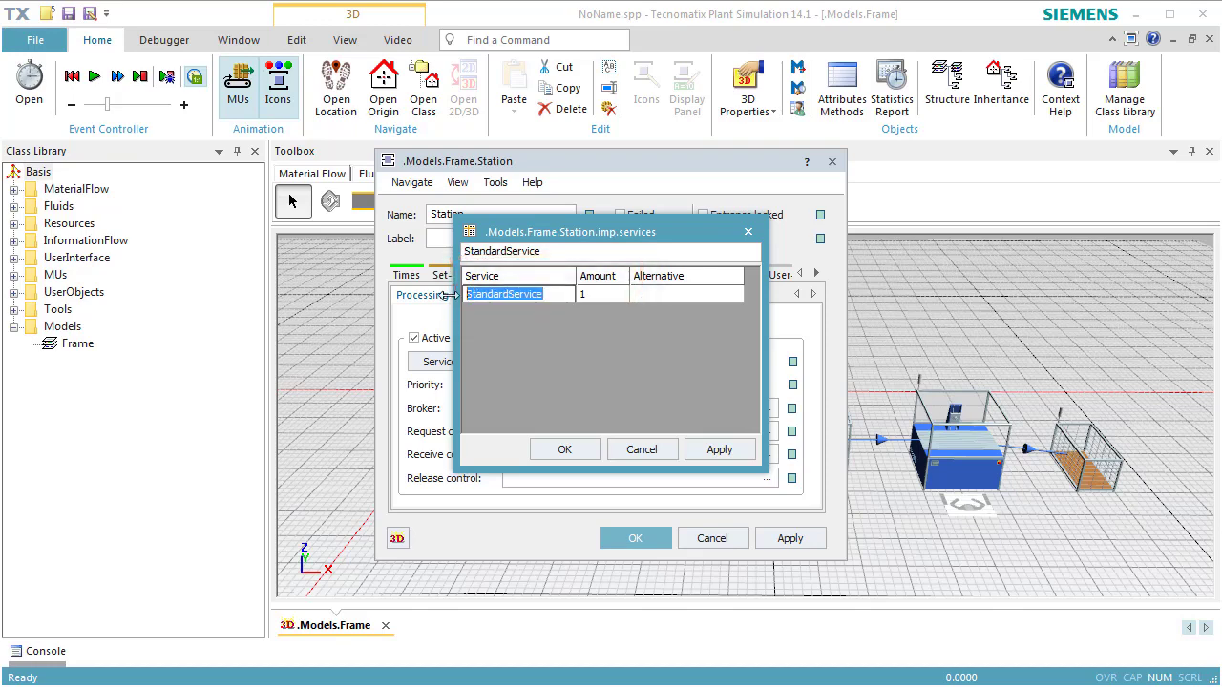
pyautogui.write('job1')
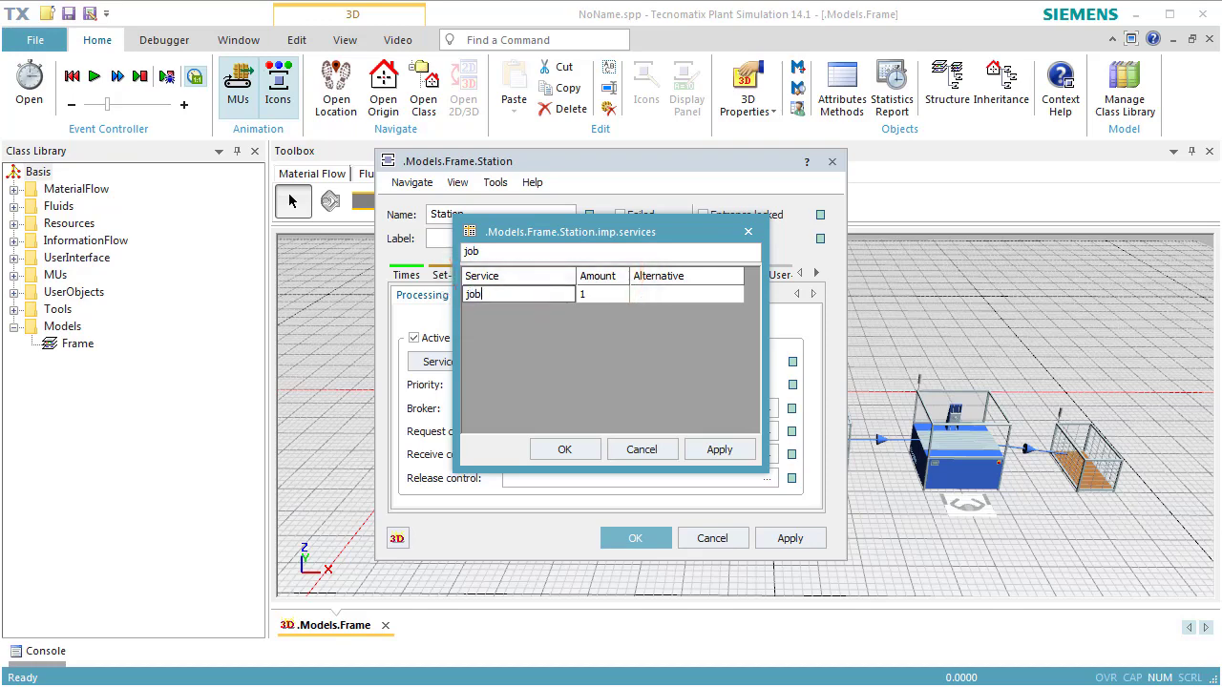
pyautogui.click(562, 450)
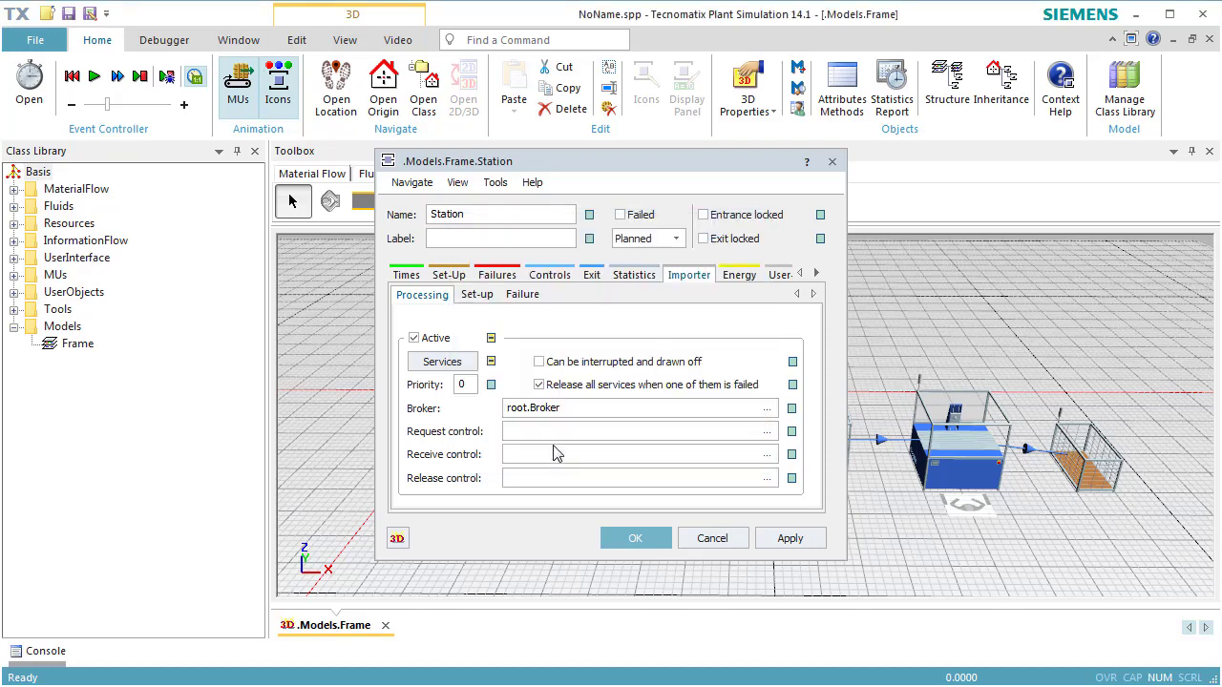
pyautogui.click(631, 537)
# - Turn off inheritance for Station1's processing importer services and replace StandardService with job1
pyautogui.doubleClick(658, 450)
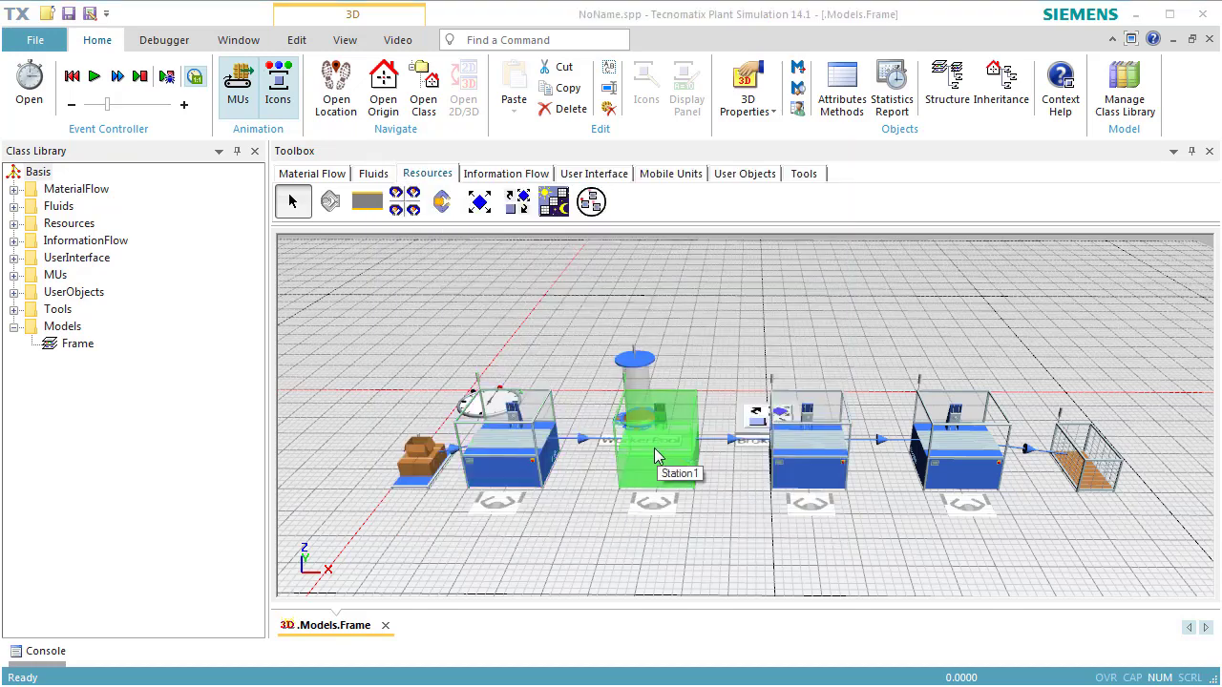
pyautogui.click(687, 275)
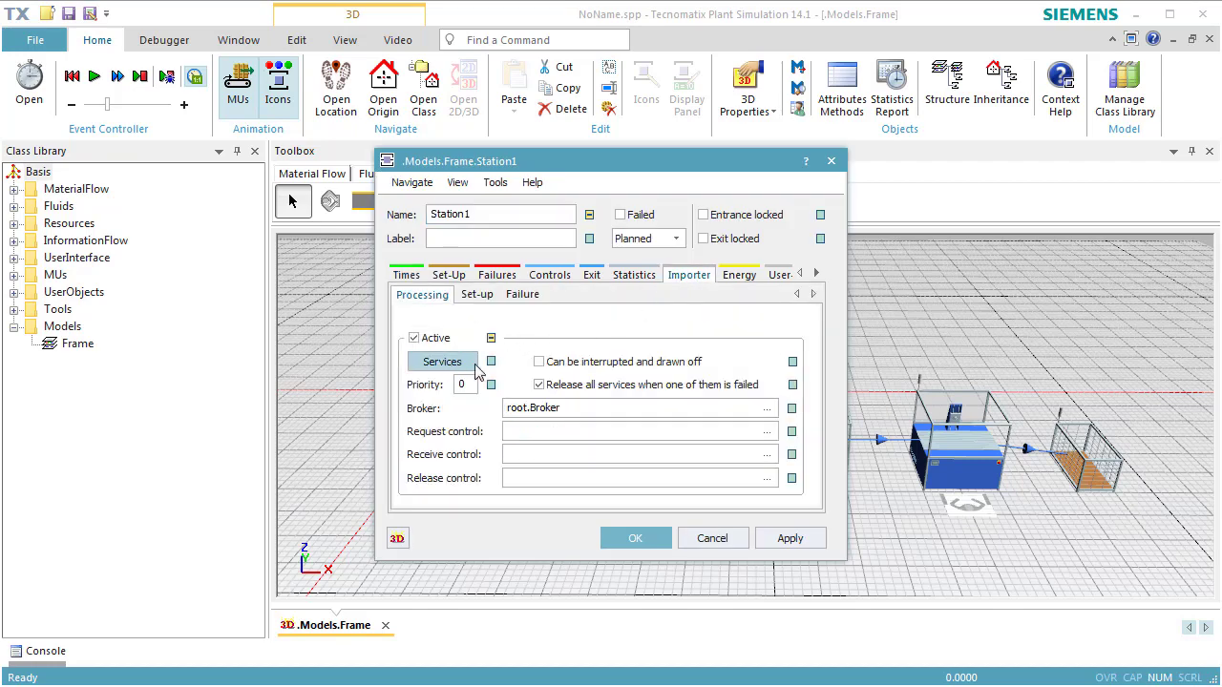
pyautogui.click(464, 362)
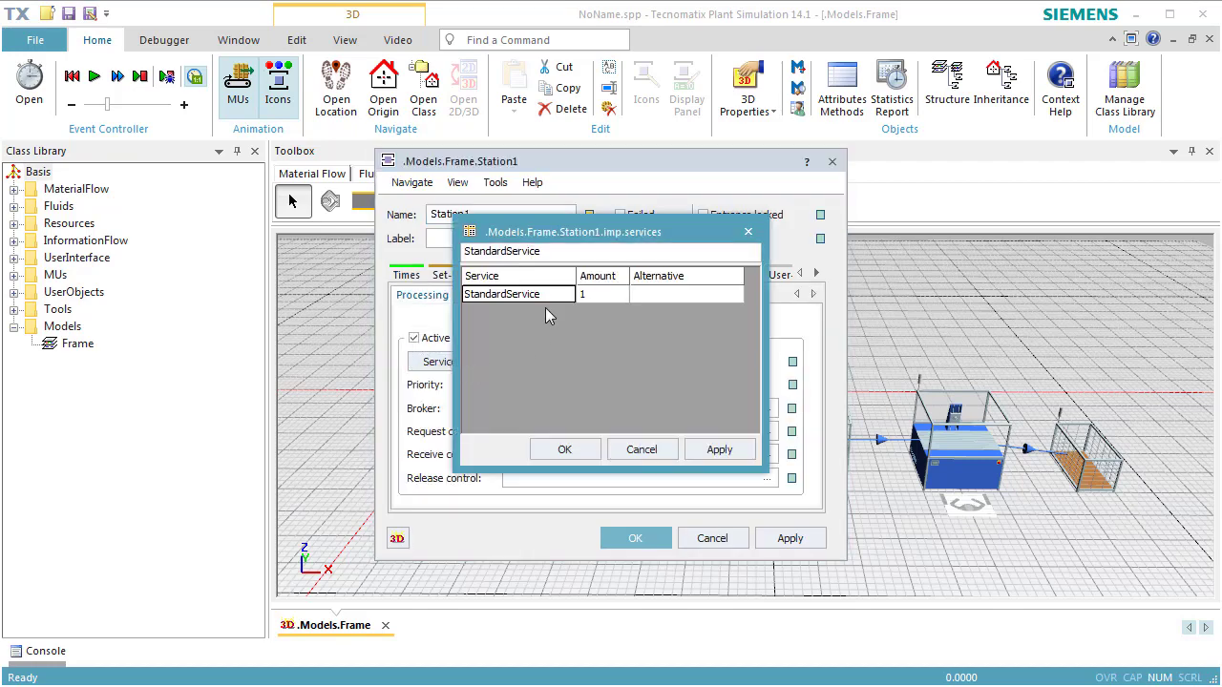
pyautogui.doubleClick(549, 296)
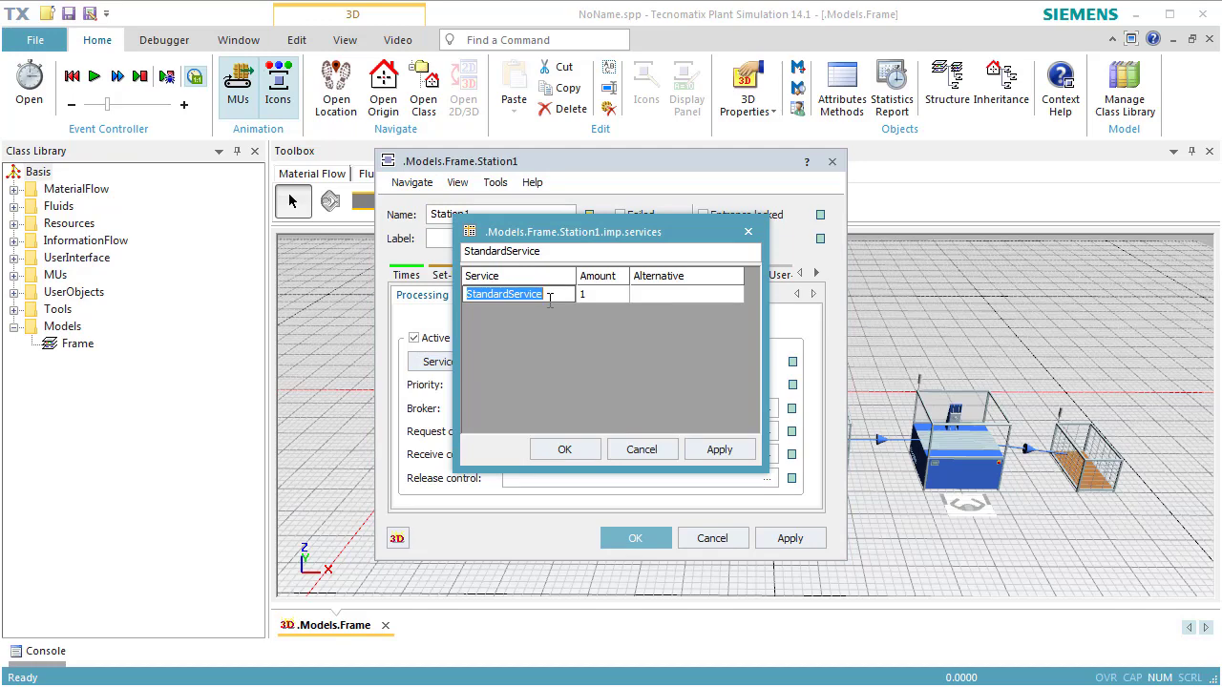
pyautogui.write('job1')
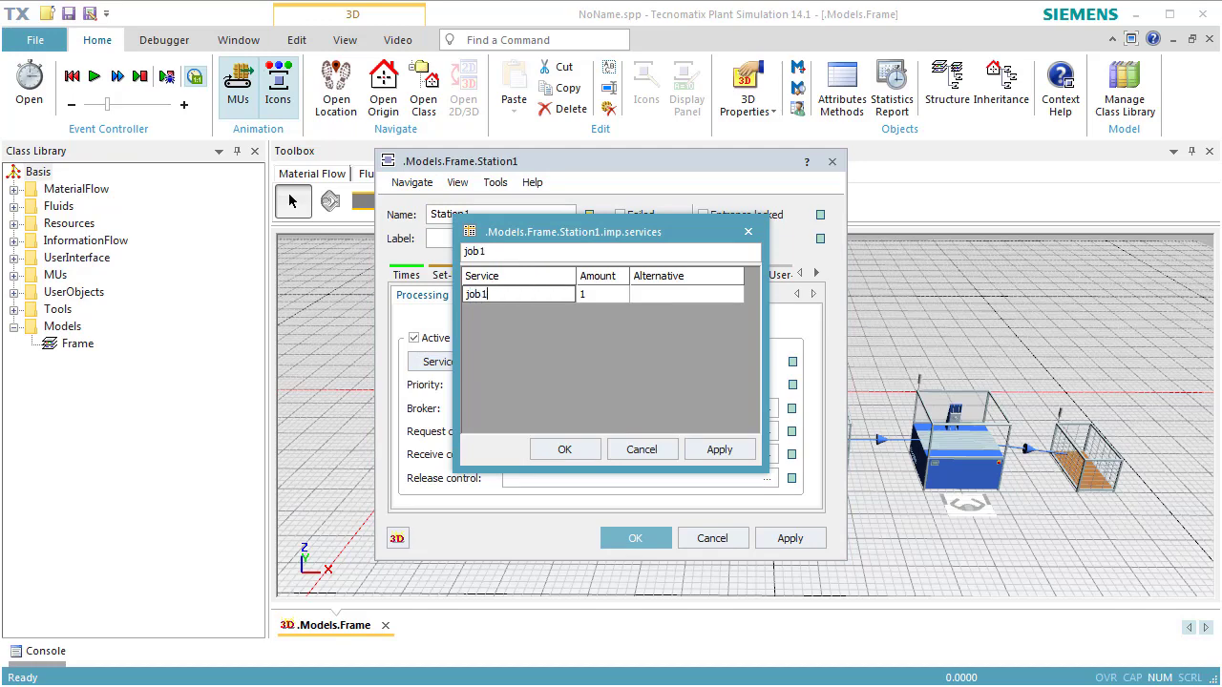
pyautogui.click(580, 450)
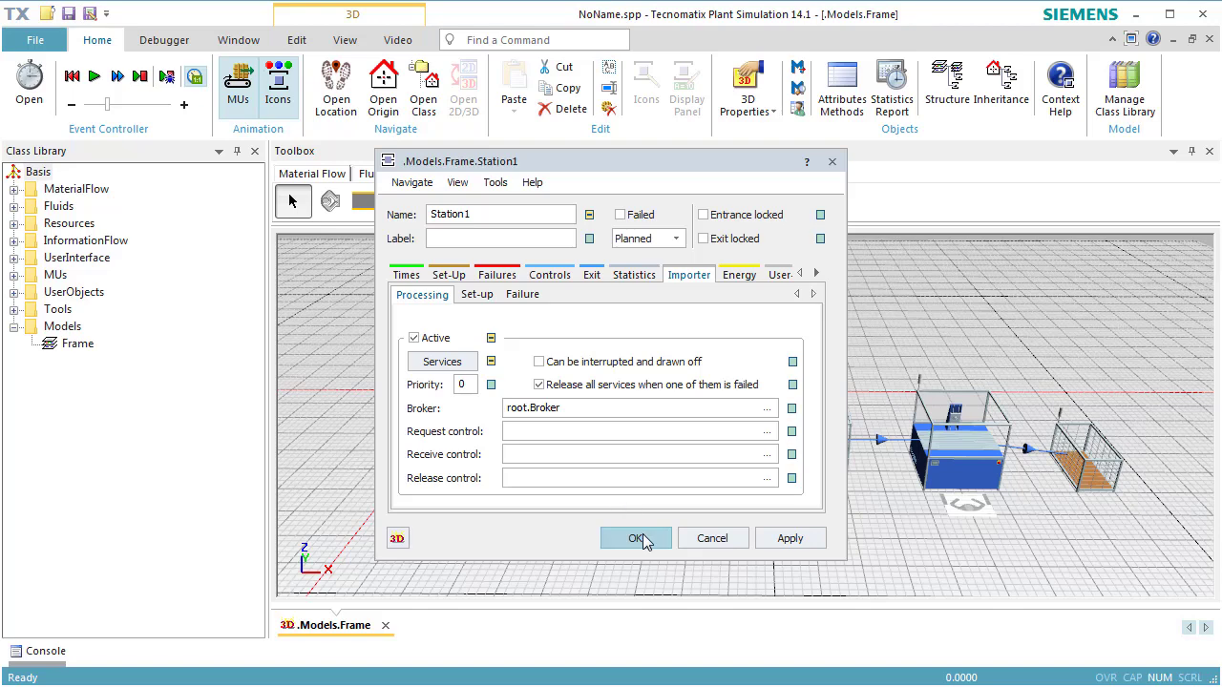
pyautogui.click(637, 539)
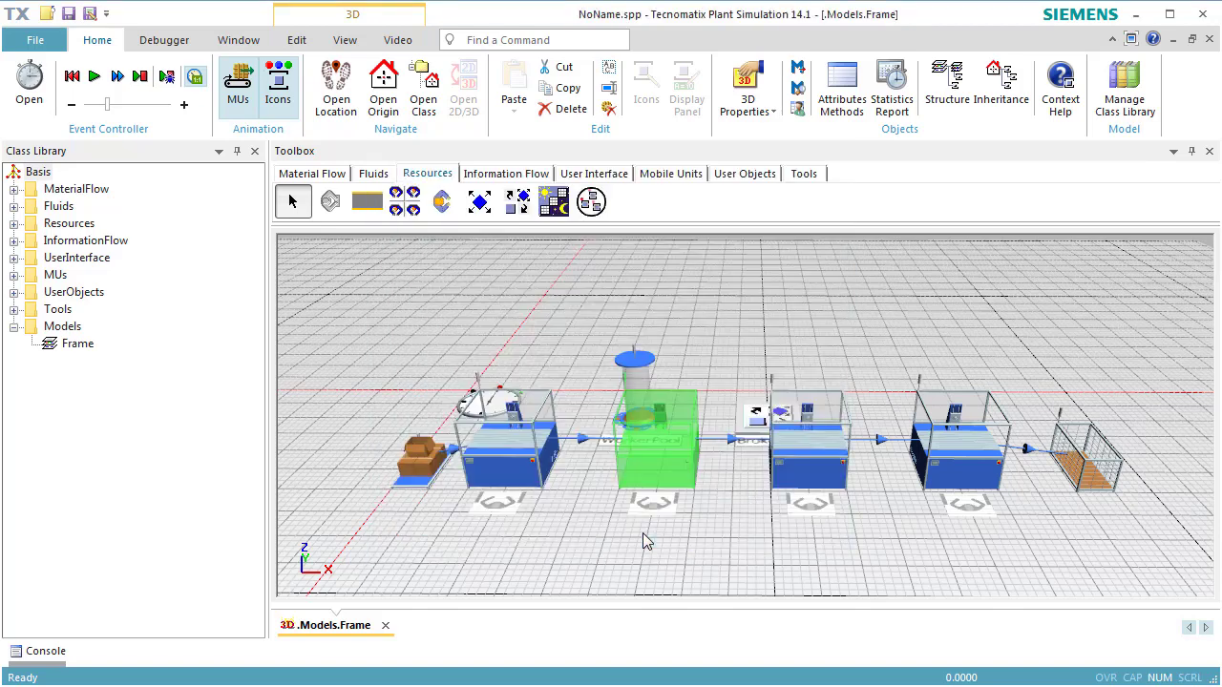
# - Turn off inheritance for Station2's processing importer services and replace StandardService with job2
pyautogui.doubleClick(795, 462)
pyautogui.click(689, 276)
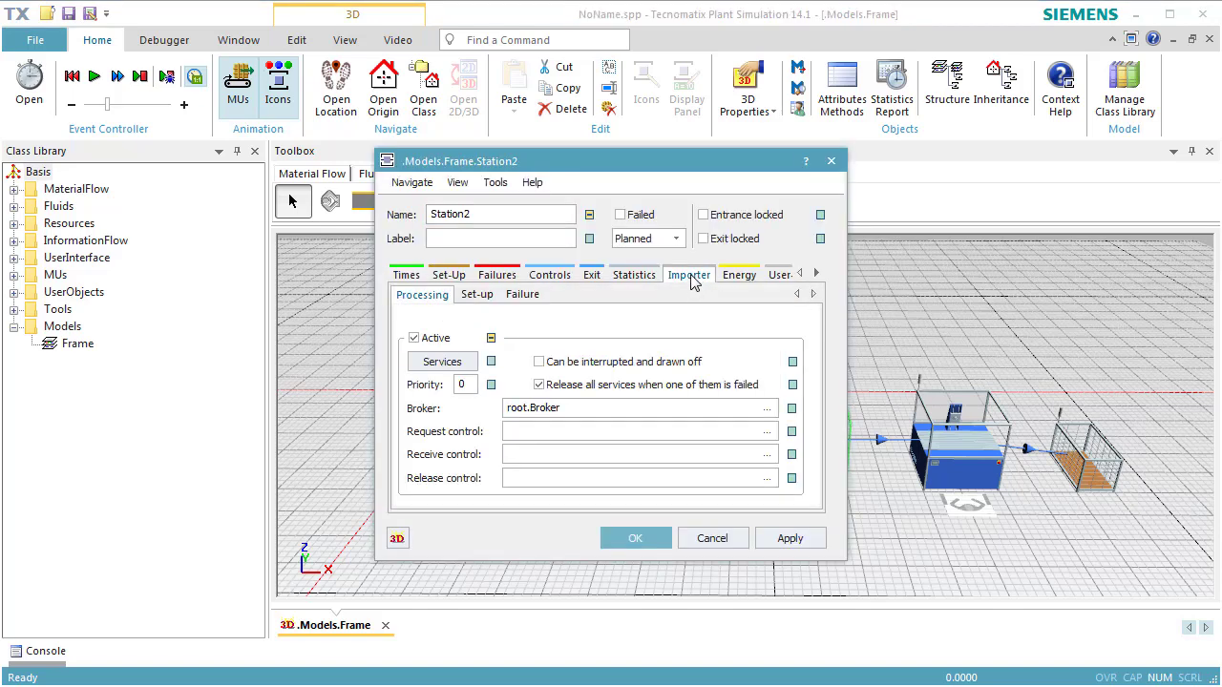
pyautogui.click(464, 372)
pyautogui.click(559, 294)
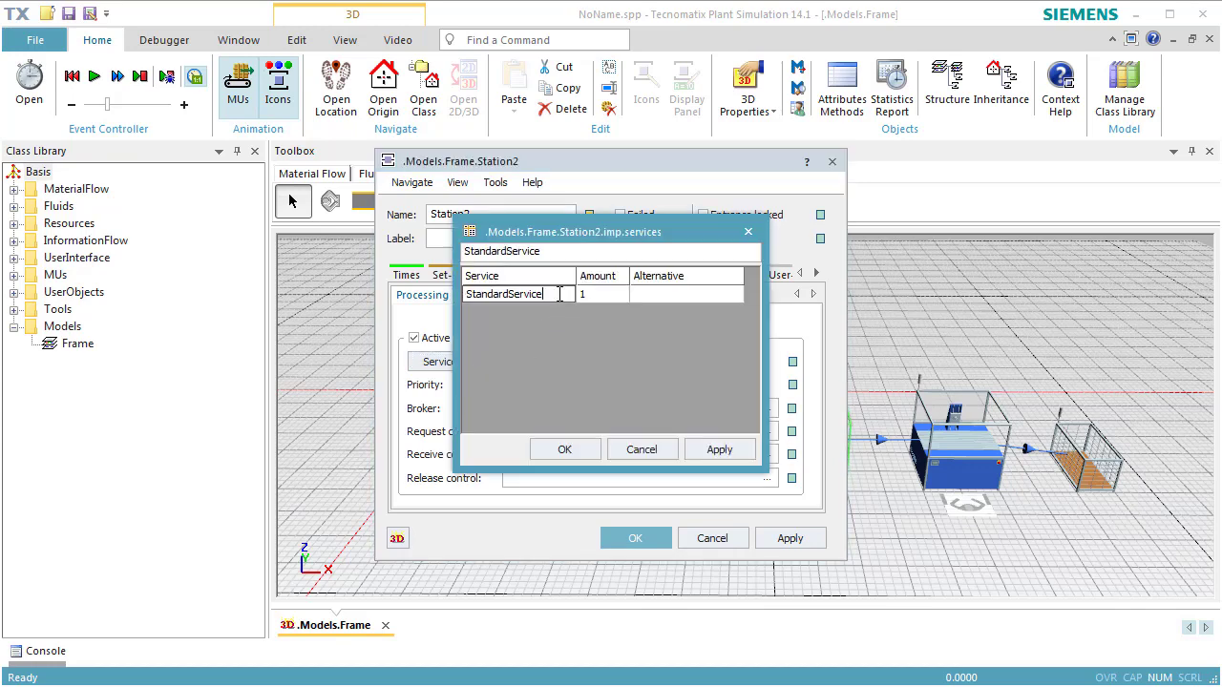
pyautogui.doubleClick(558, 294)
pyautogui.write('job2')
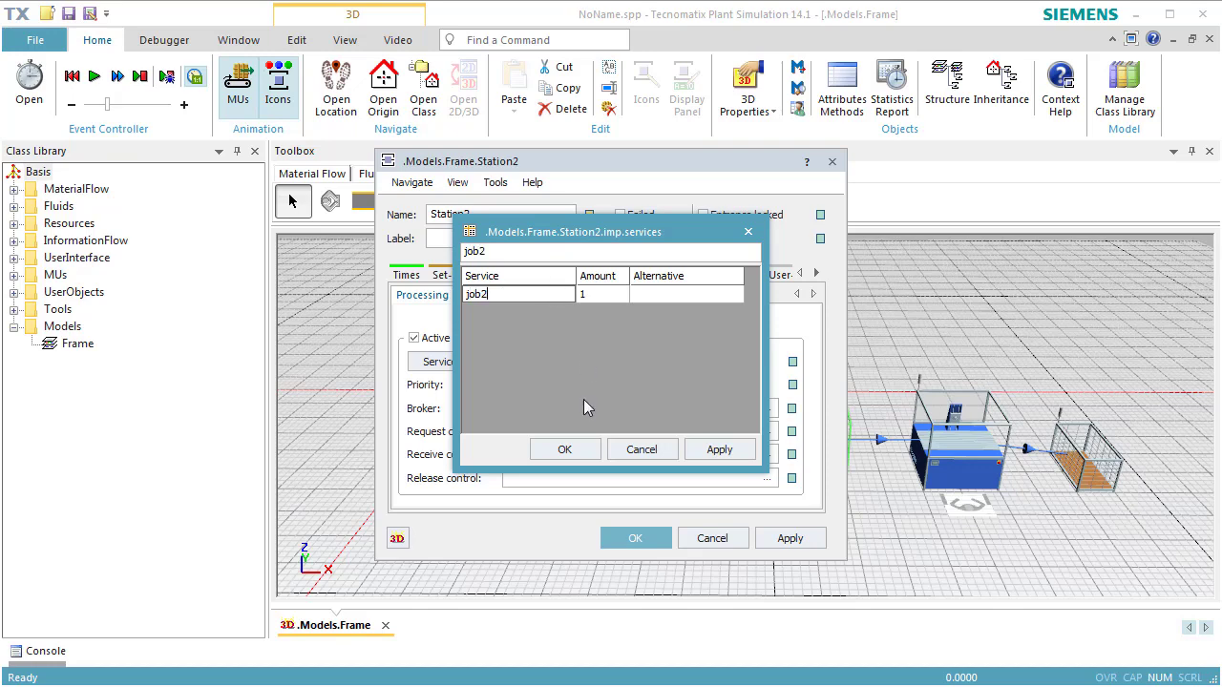
pyautogui.click(580, 448)
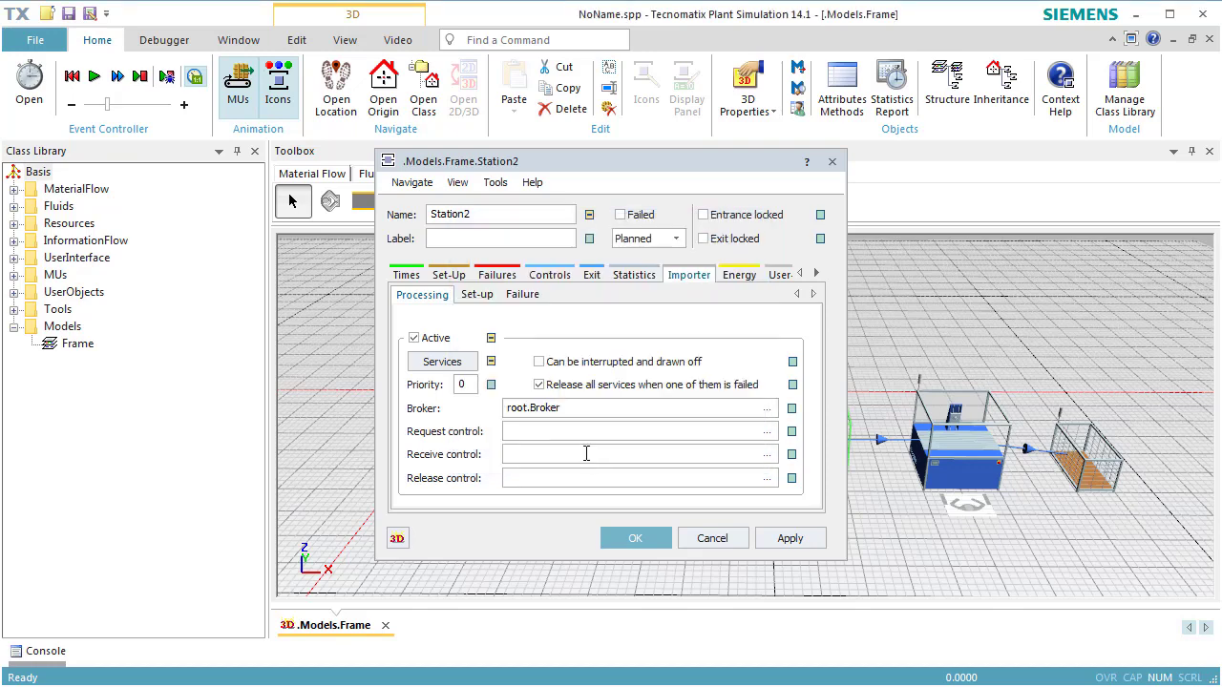
pyautogui.click(632, 539)
# - Turn off inheritance for Station3's processing importer services and replace StandardService with job2
pyautogui.doubleClick(955, 465)
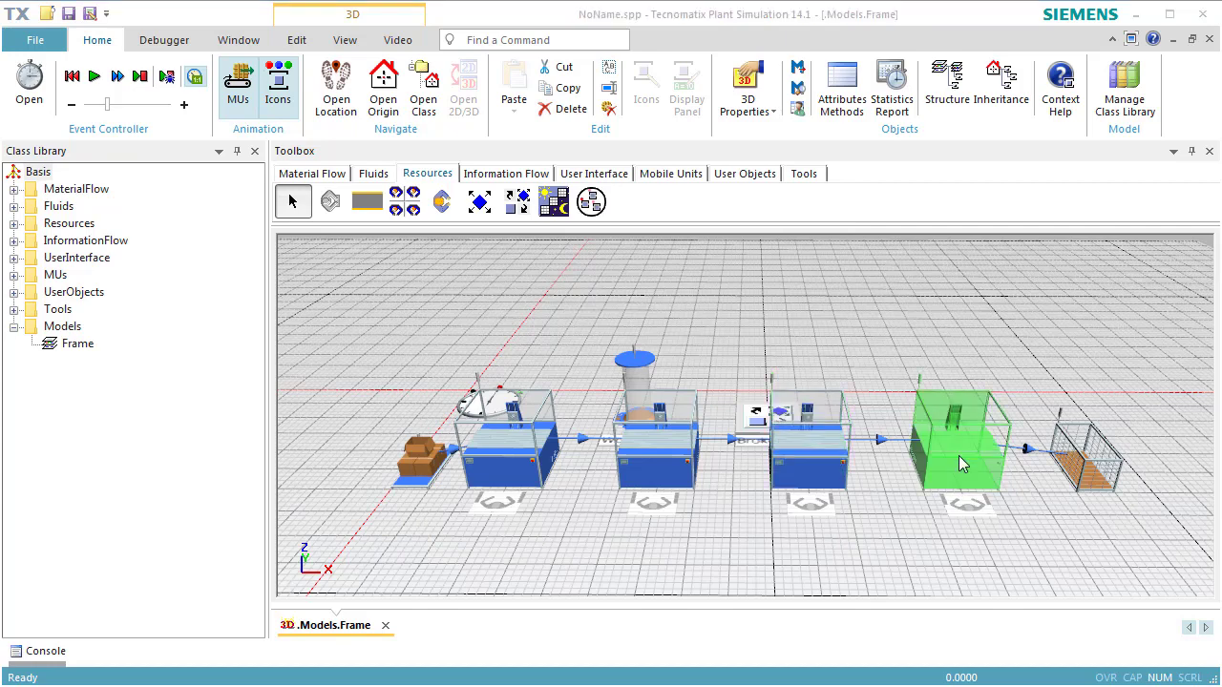
pyautogui.click(697, 275)
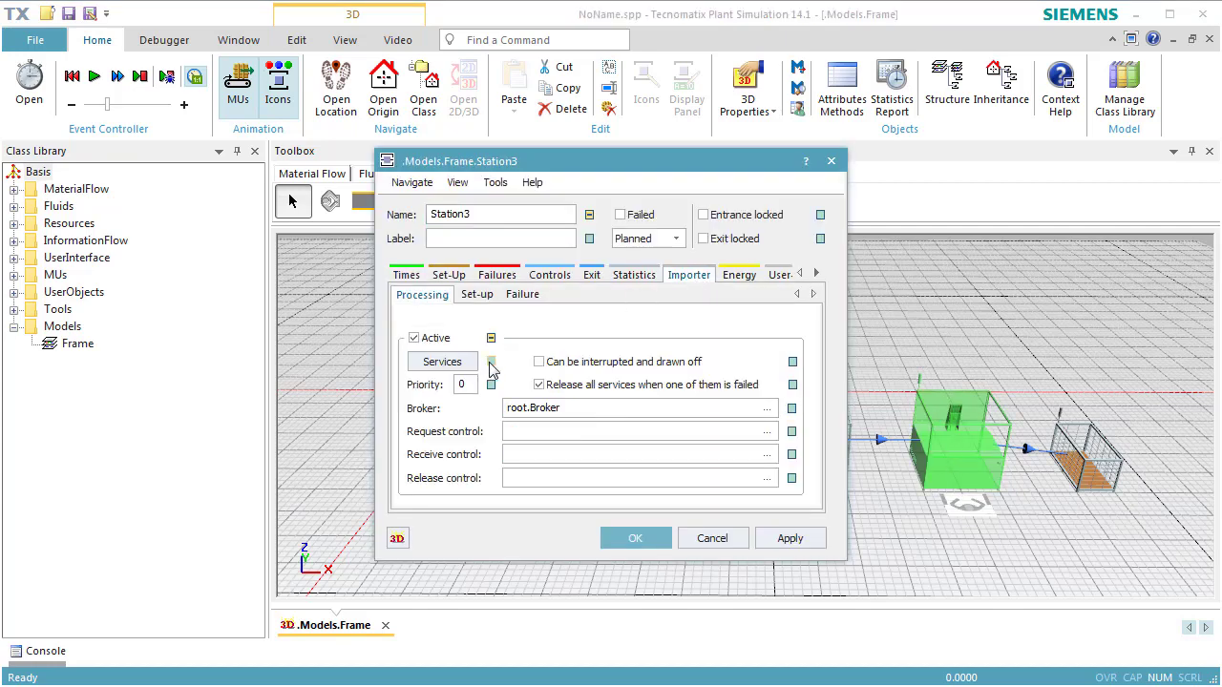
pyautogui.click(453, 368)
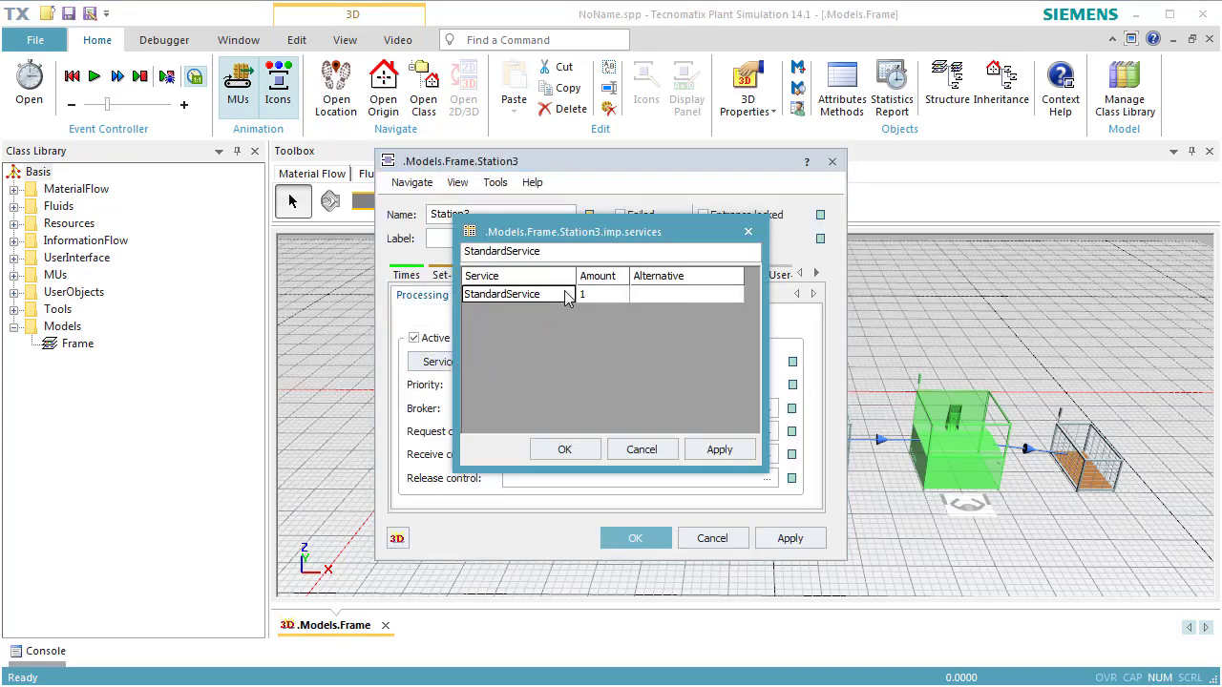
pyautogui.click(566, 297)
pyautogui.doubleClick(566, 294)
pyautogui.write('job2')
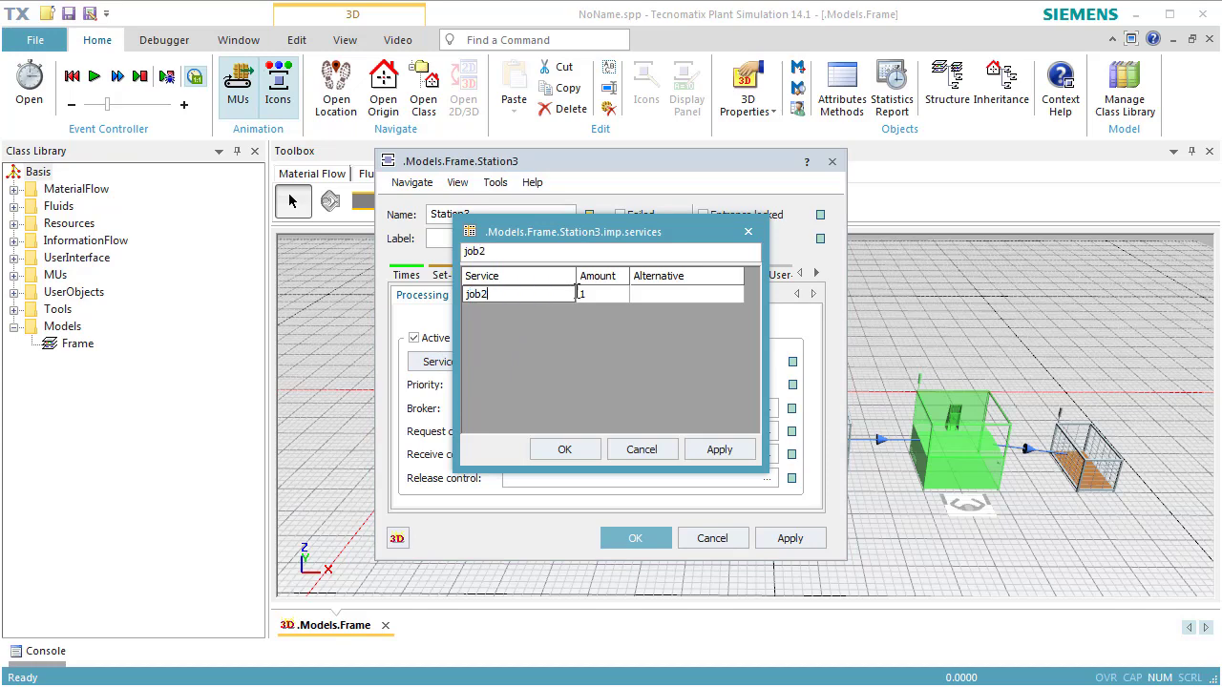
pyautogui.click(576, 451)
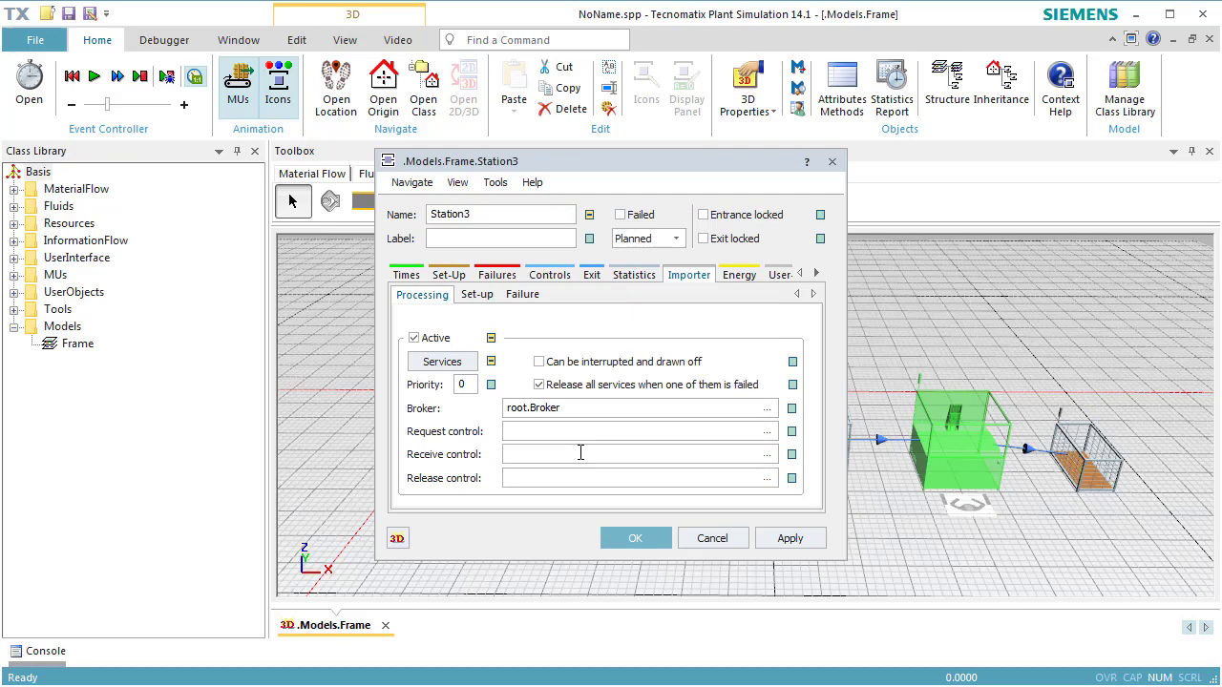
pyautogui.click(635, 538)
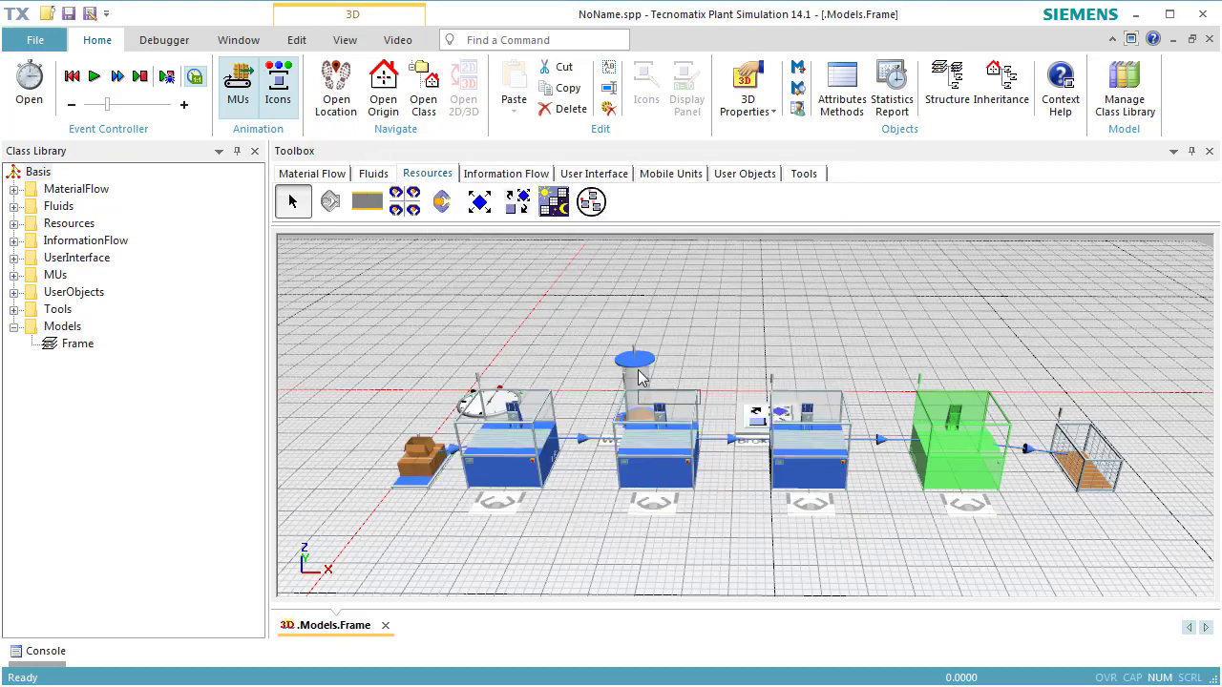
# - In the WorkerPool's creation table, set the *.Resources.Worker amount to 1 and its additional service to job1
pyautogui.doubleClick(639, 387)
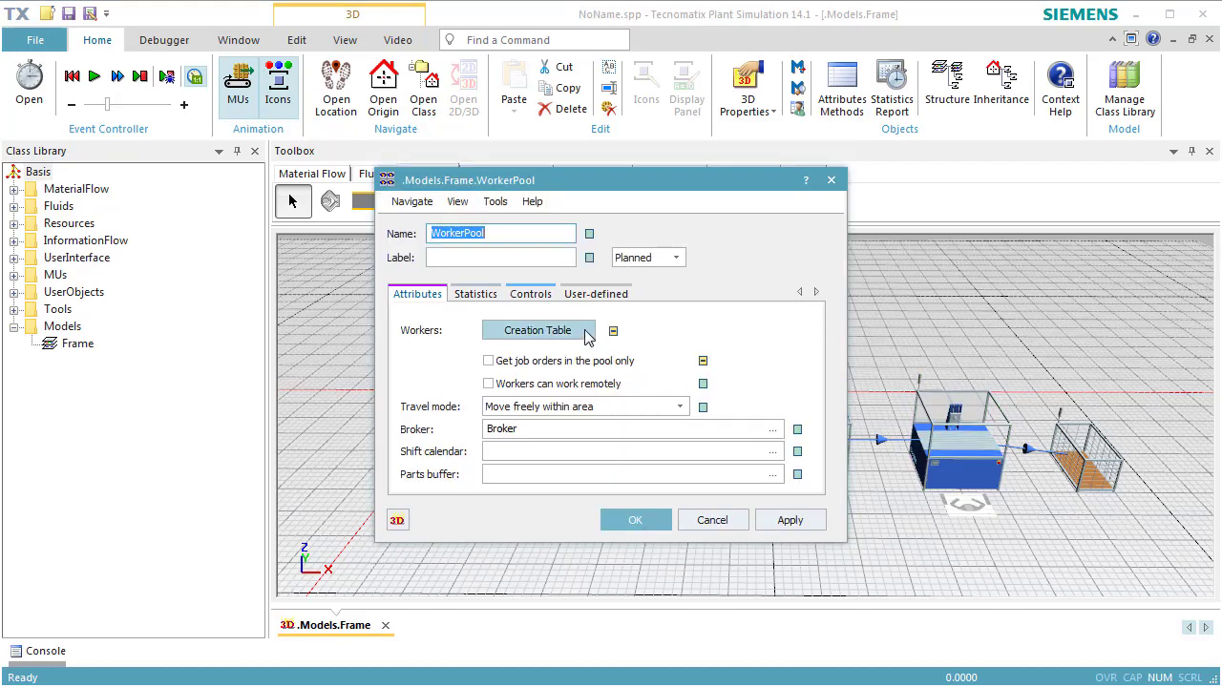
pyautogui.click(584, 333)
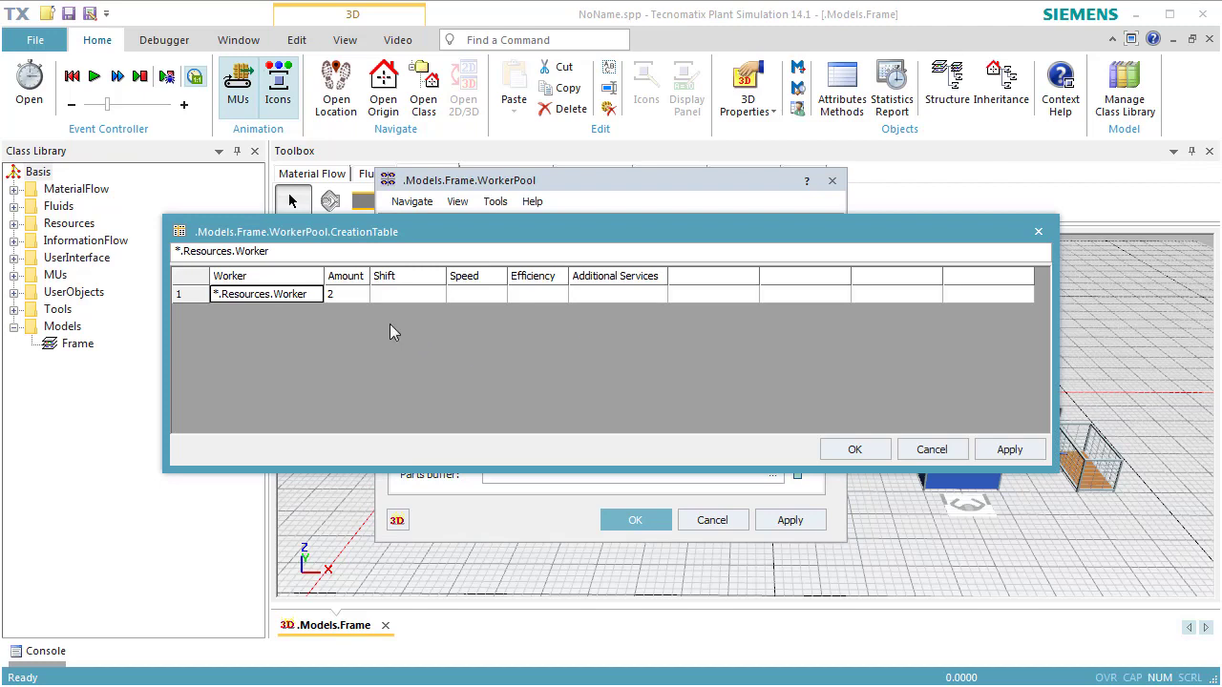
pyautogui.click(356, 297)
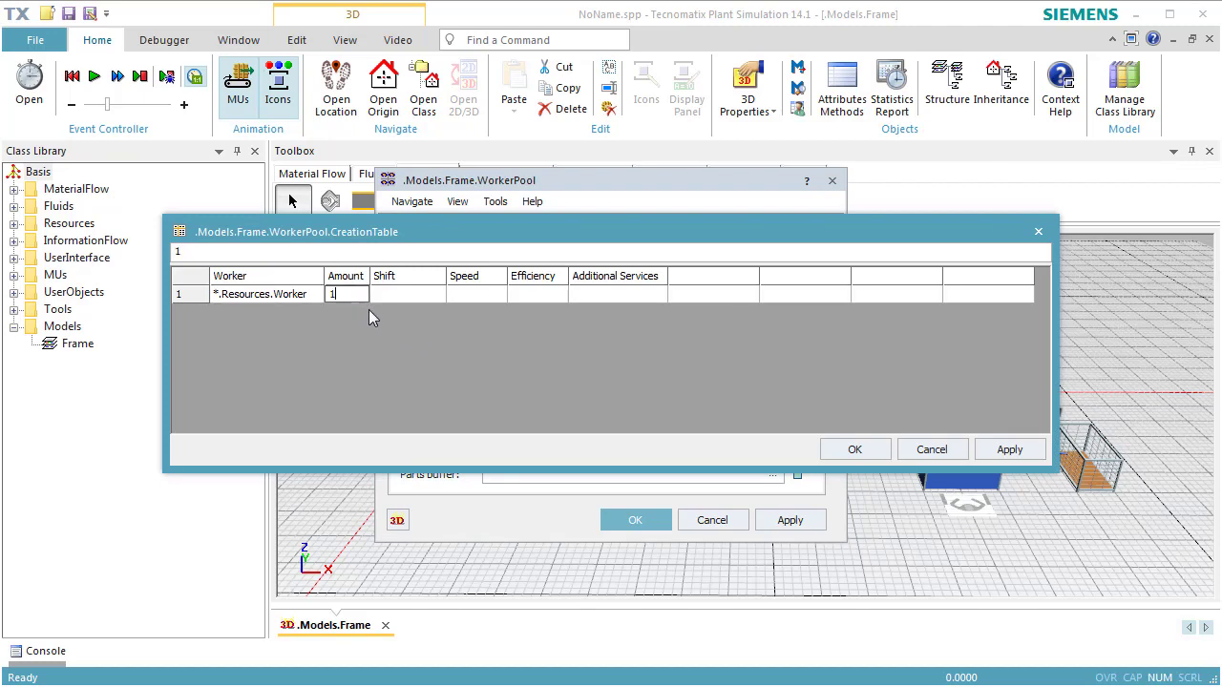
pyautogui.click(581, 294)
pyautogui.write('job1')
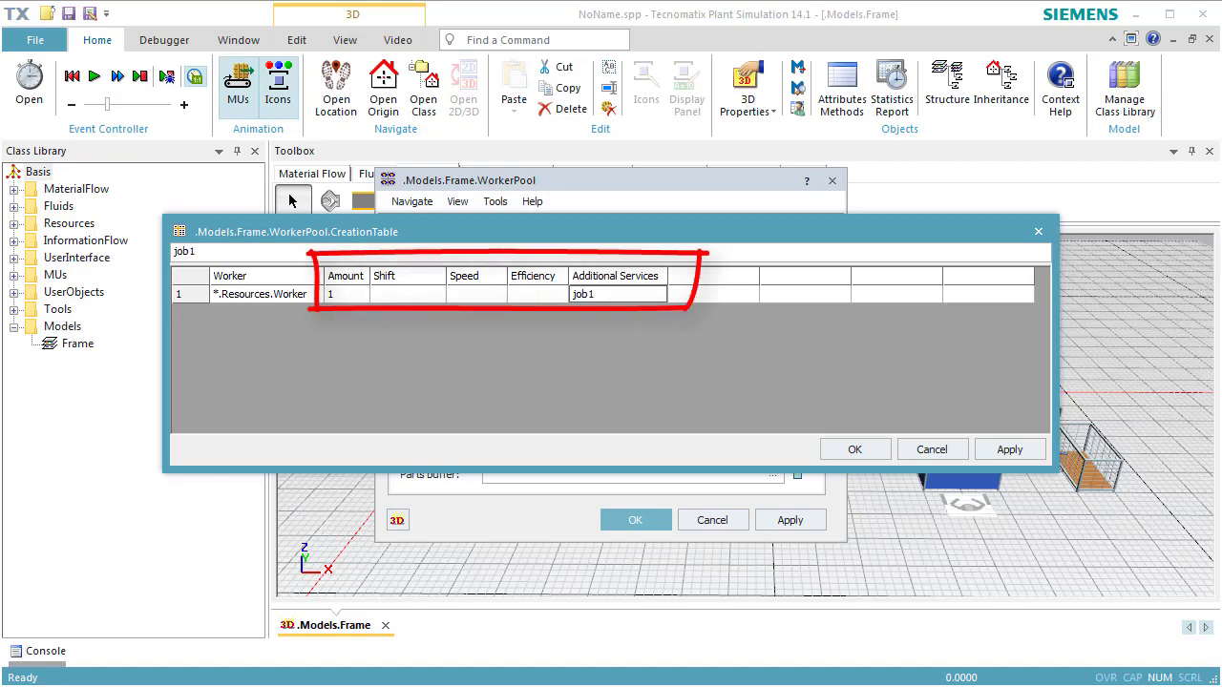
# - Move the WorkerPool dialog off the toolbox and add a second creation table row containing .Resources.Worker
pyautogui.click(590, 181)
pyautogui.moveTo(590, 181); pyautogui.dragTo(866, 177)
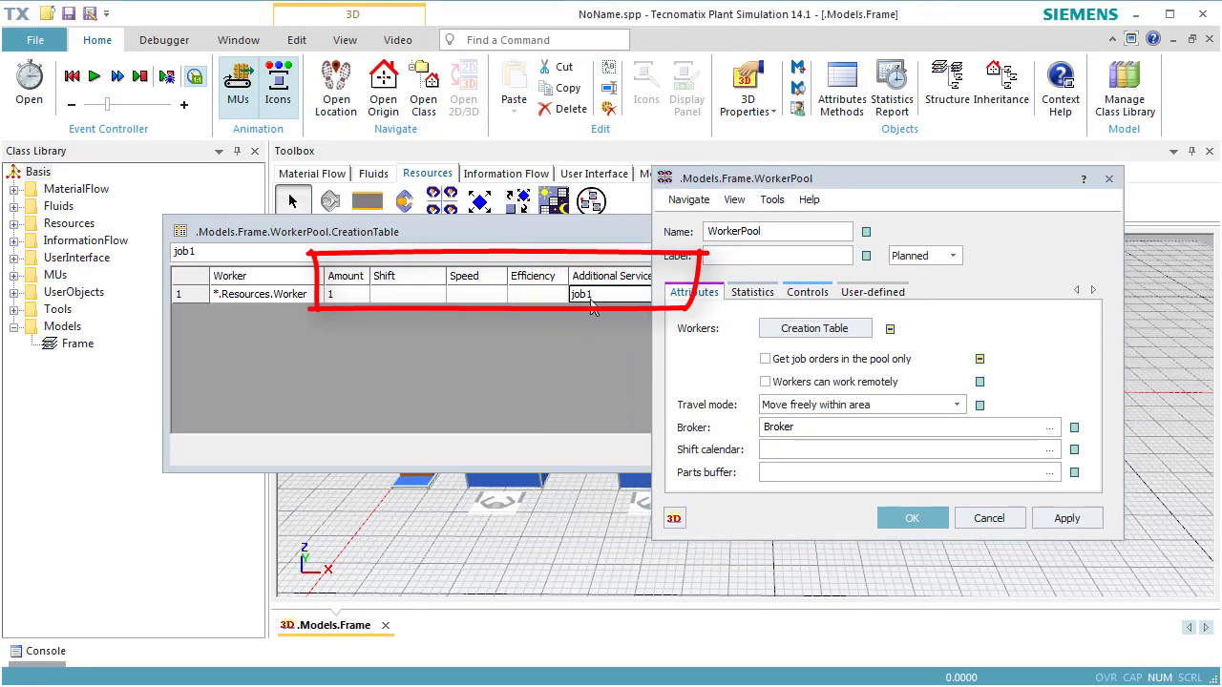
pyautogui.click(609, 305)
pyautogui.press('Return')
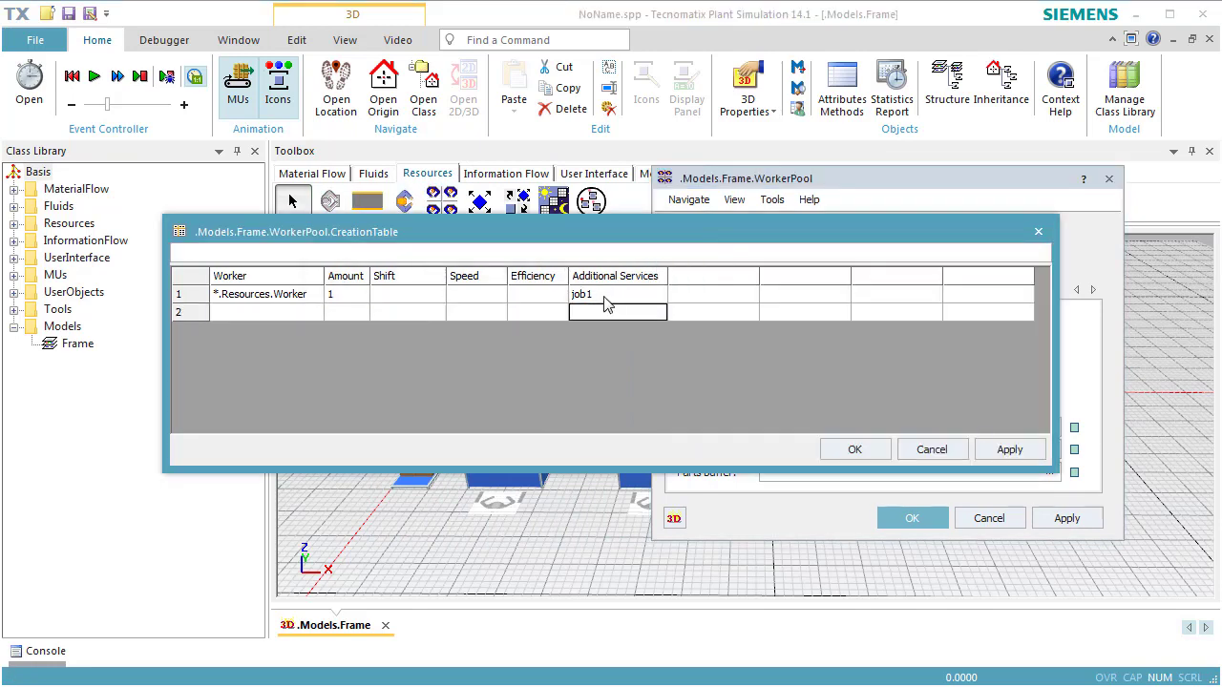
pyautogui.moveTo(405, 204); pyautogui.dragTo(314, 314)
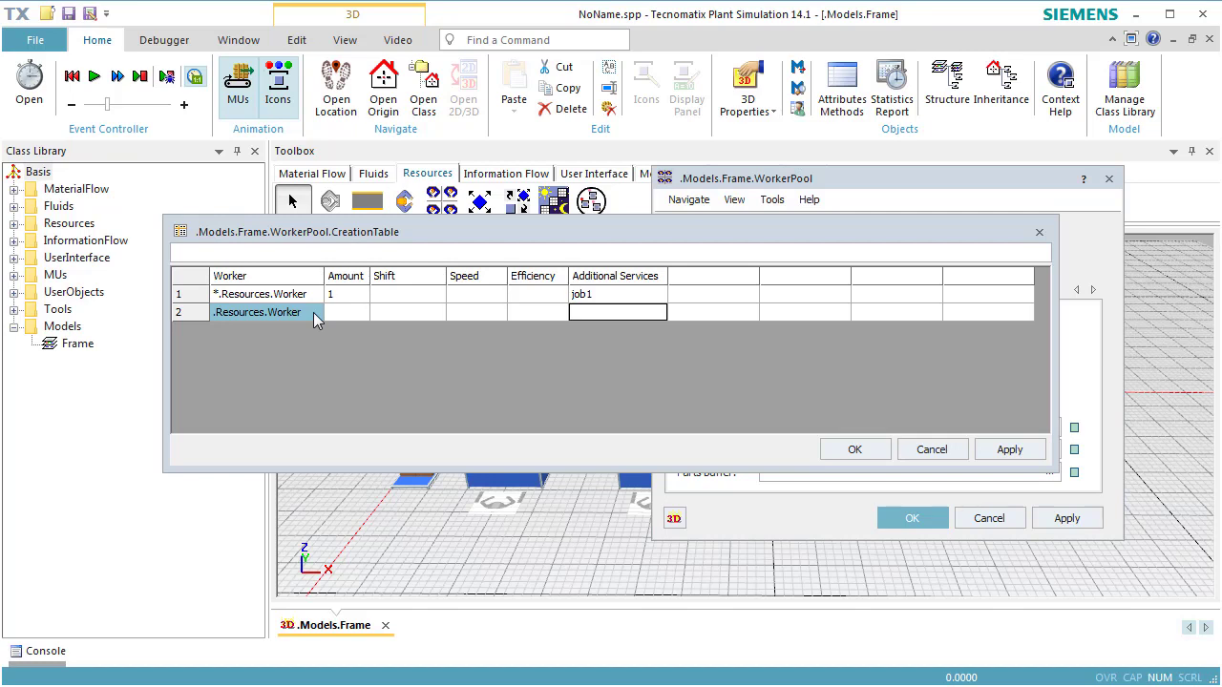
# - Set the second worker row's amount to 1 and additional service to job2, and accept the WorkerPool settings
pyautogui.click(347, 312)
pyautogui.write('1')
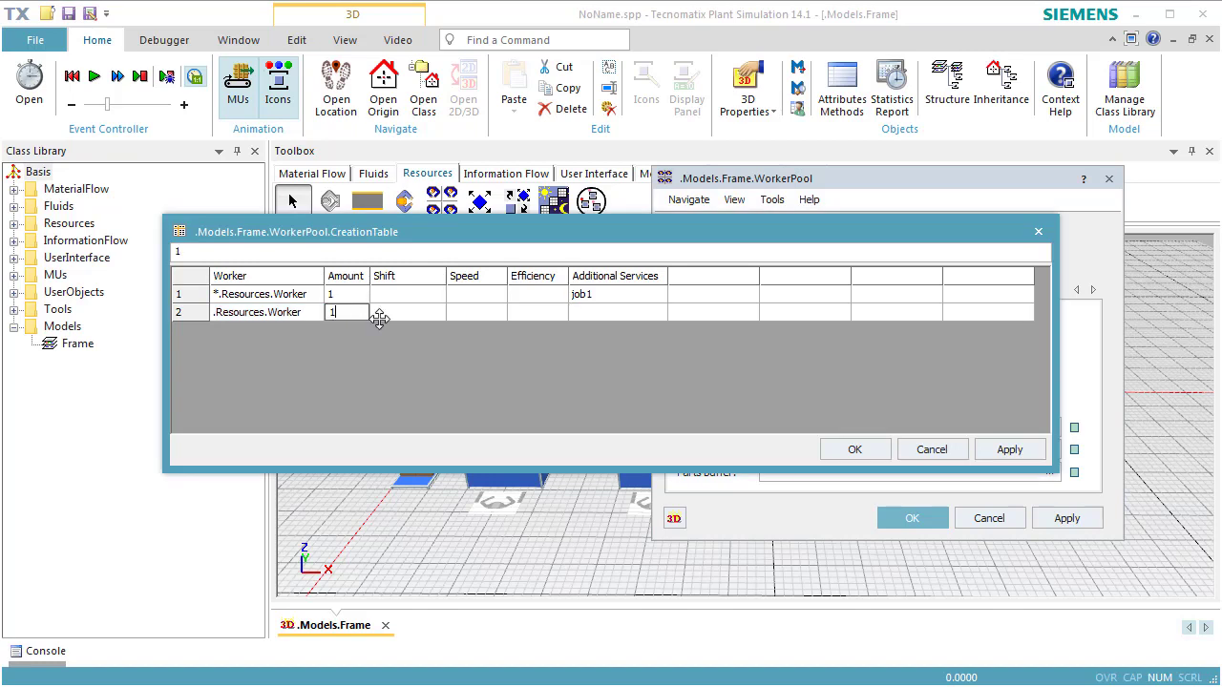
pyautogui.click(596, 310)
pyautogui.write('job2')
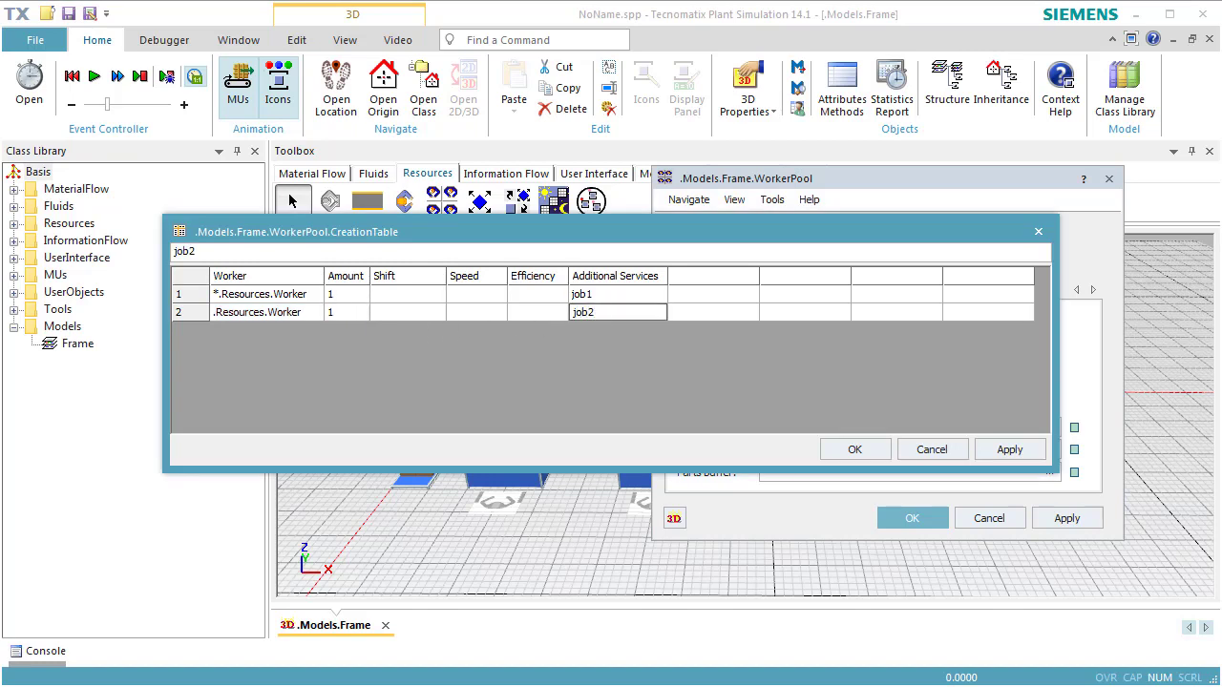
pyautogui.click(686, 310)
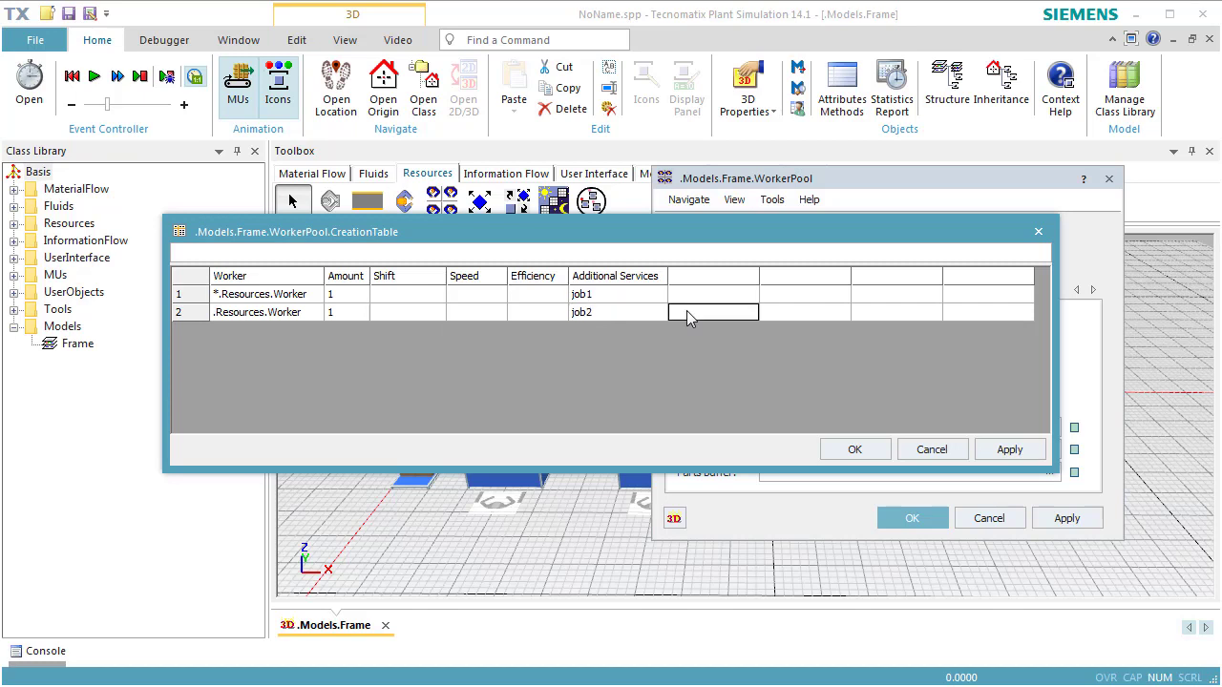
pyautogui.click(854, 449)
pyautogui.click(930, 522)
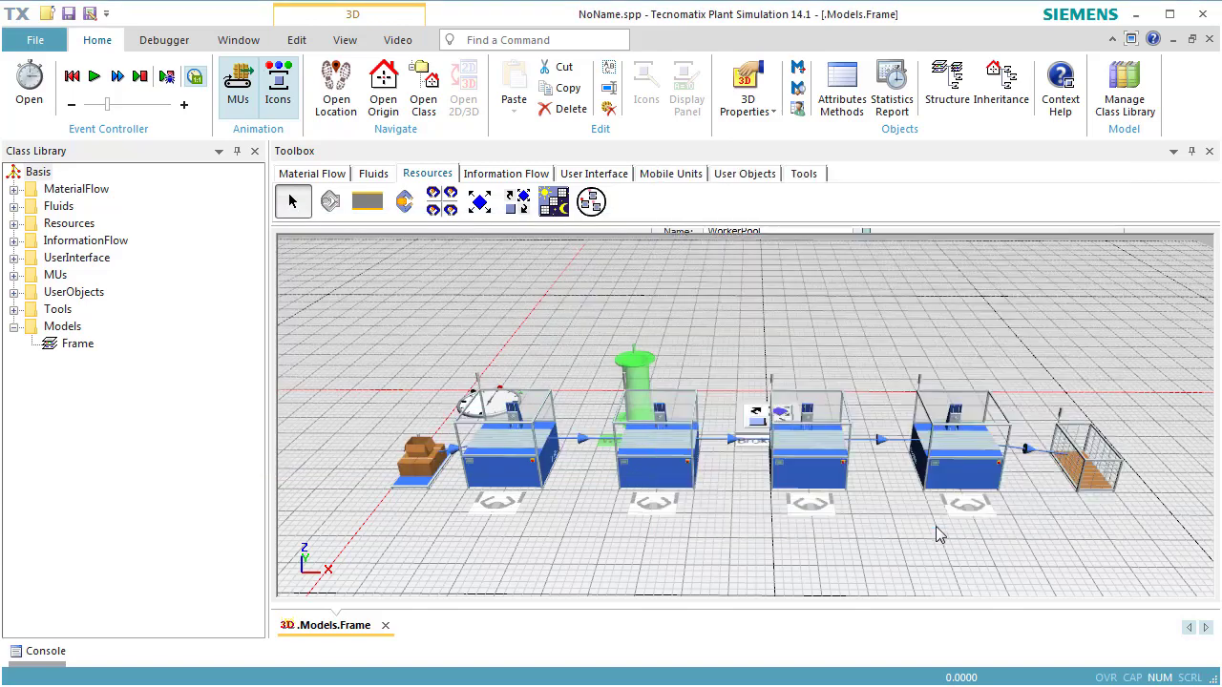
# - Start the simulation to watch the job1 and job2 workers serve their stations
pyautogui.rightClick(875, 379)
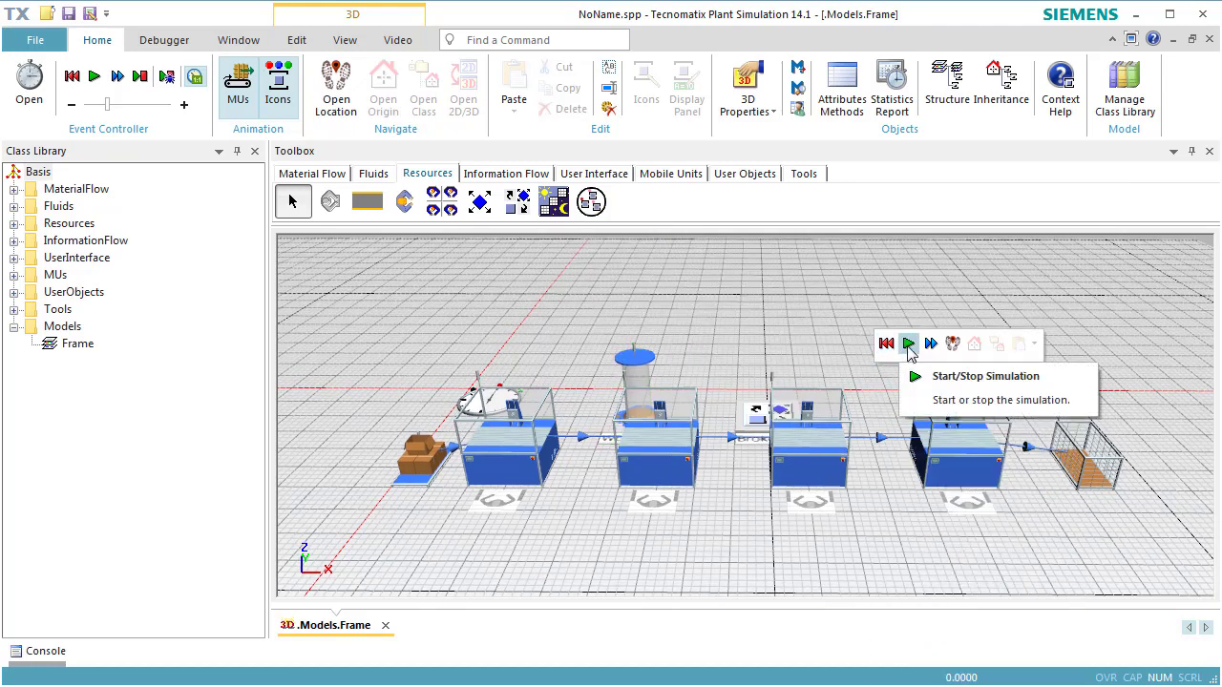
pyautogui.click(907, 345)
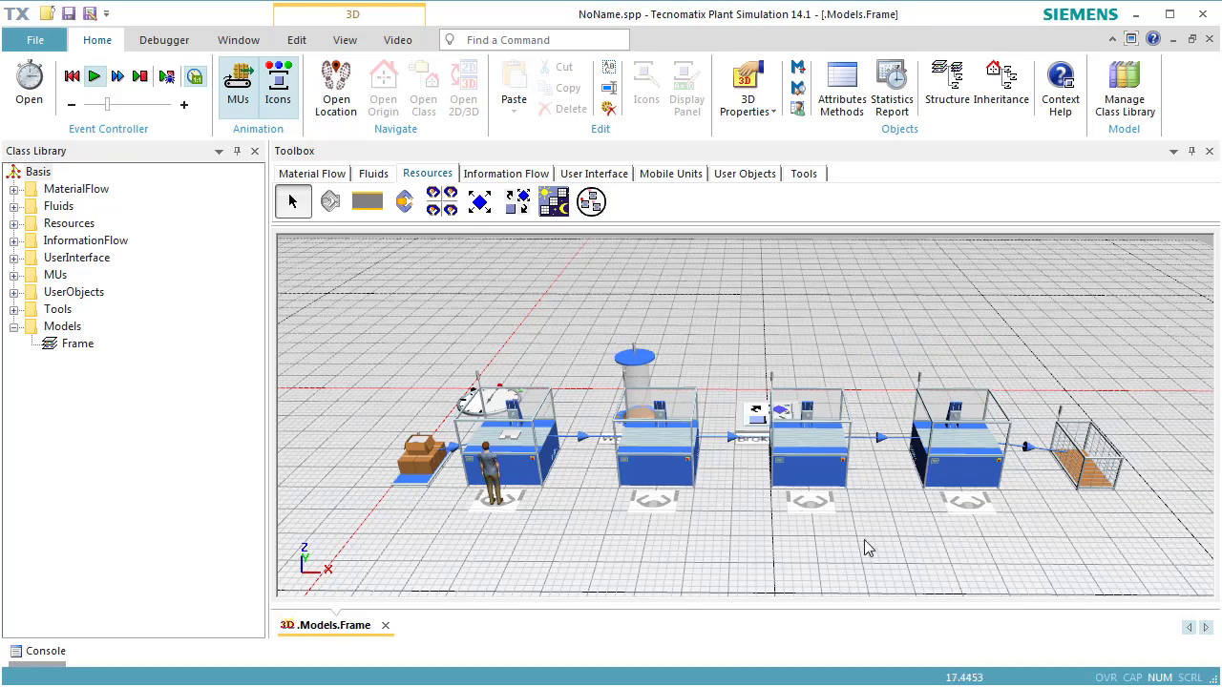